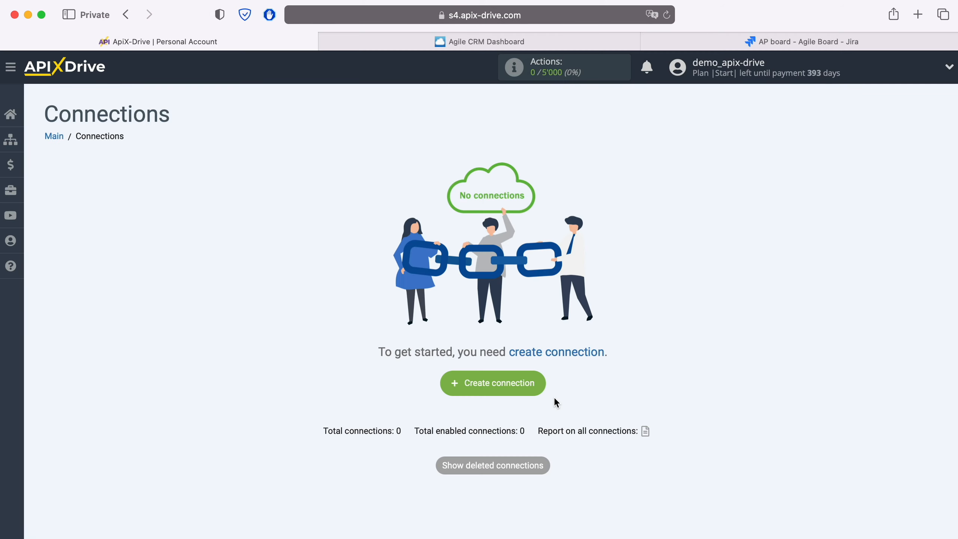
Step: Create a new connection and choose Agile CRM as the data source system
click(541, 385)
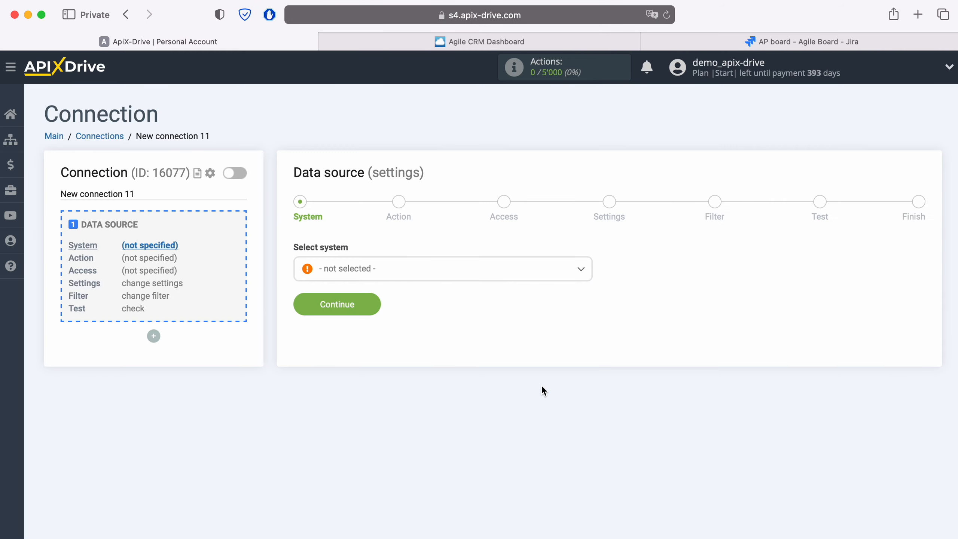
click(482, 280)
click(367, 410)
click(380, 304)
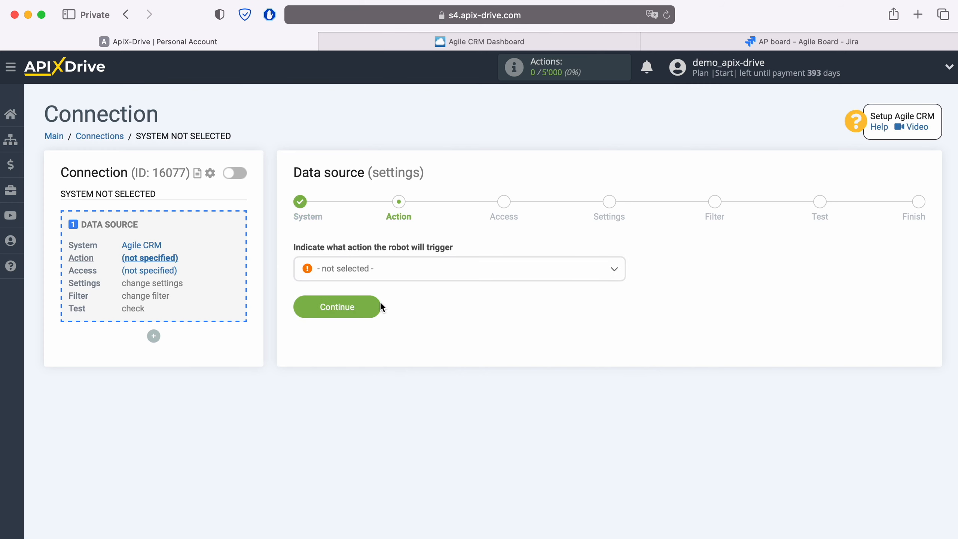
Step: Set the source action to Get CONTACTS (new) and continue
click(397, 271)
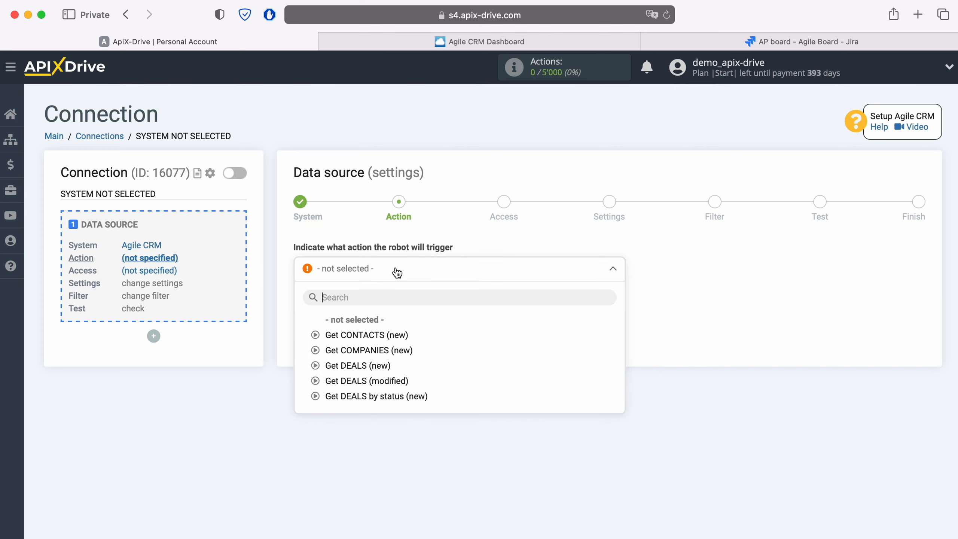
click(391, 334)
click(367, 307)
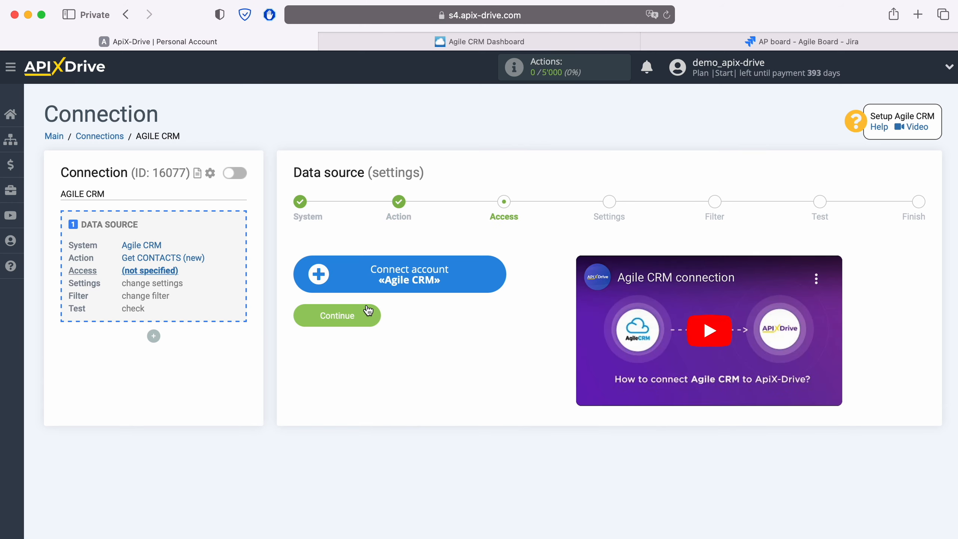
Step: Start connecting an Agile CRM account and copy the account subdomain from the Agile CRM page address
click(494, 274)
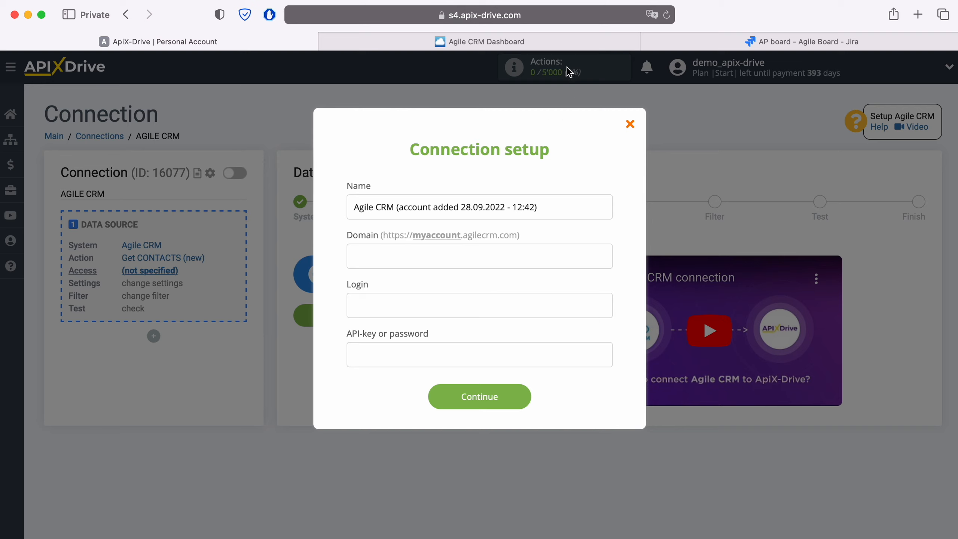
click(565, 45)
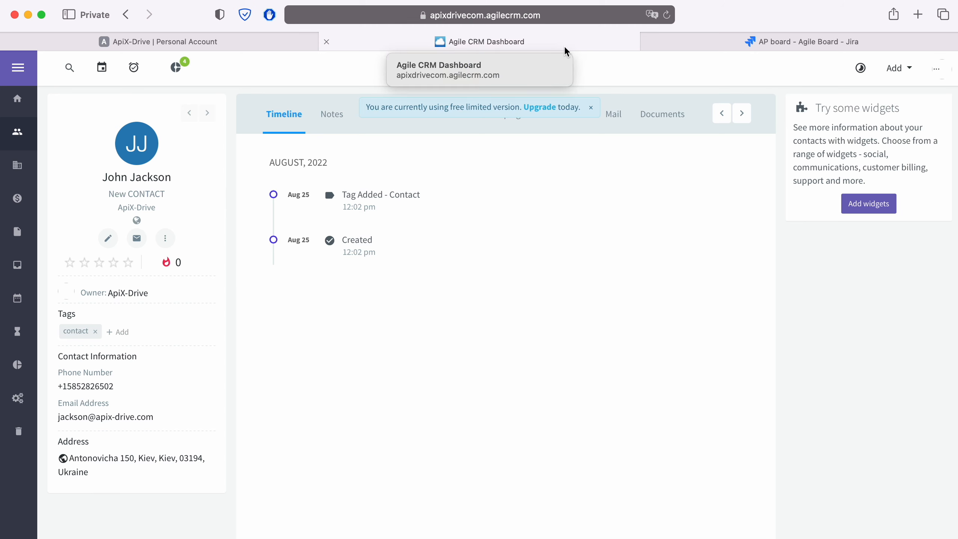
click(604, 15)
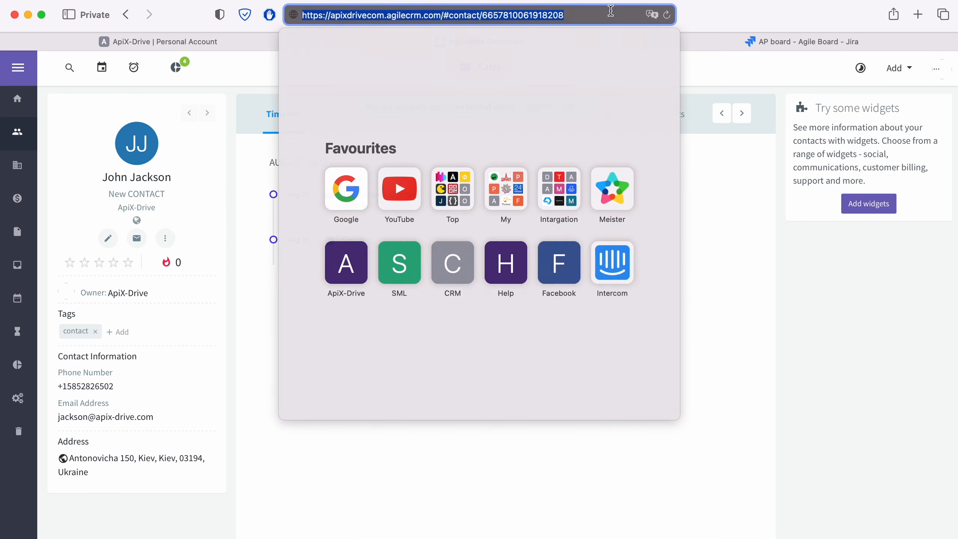
drag(327, 15, 383, 15)
right_click(363, 15)
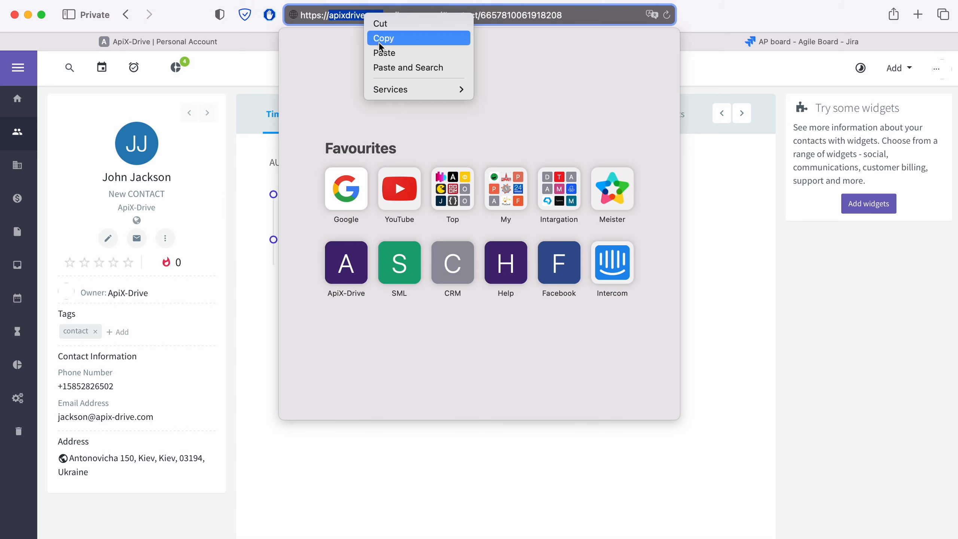
click(379, 41)
Step: Paste the copied subdomain into the connection's Domain field
click(250, 48)
right_click(424, 261)
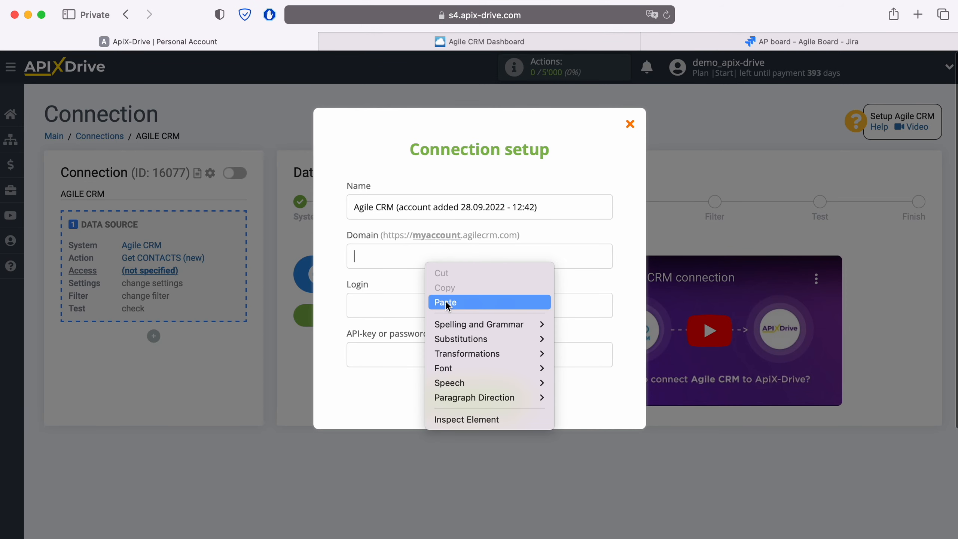
click(441, 304)
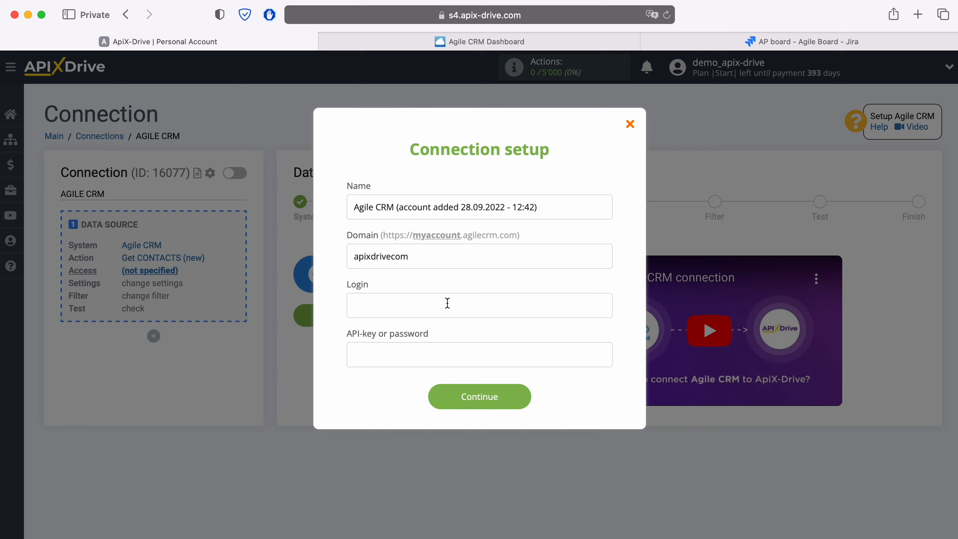
Step: Enter the Agile CRM account's login e-mail in the Login field
click(445, 303)
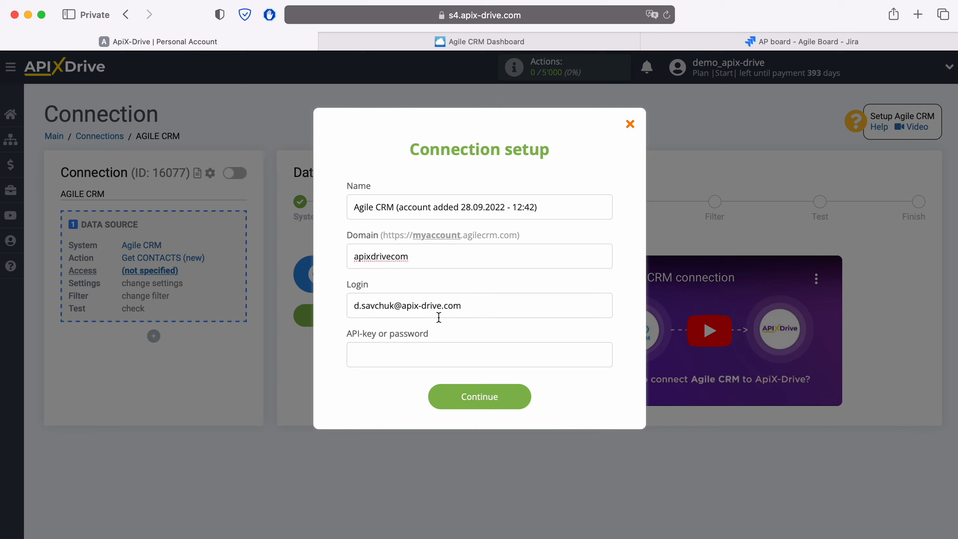
click(424, 345)
Step: Open Agile CRM's Developers & API admin settings and copy the REST API key
click(568, 41)
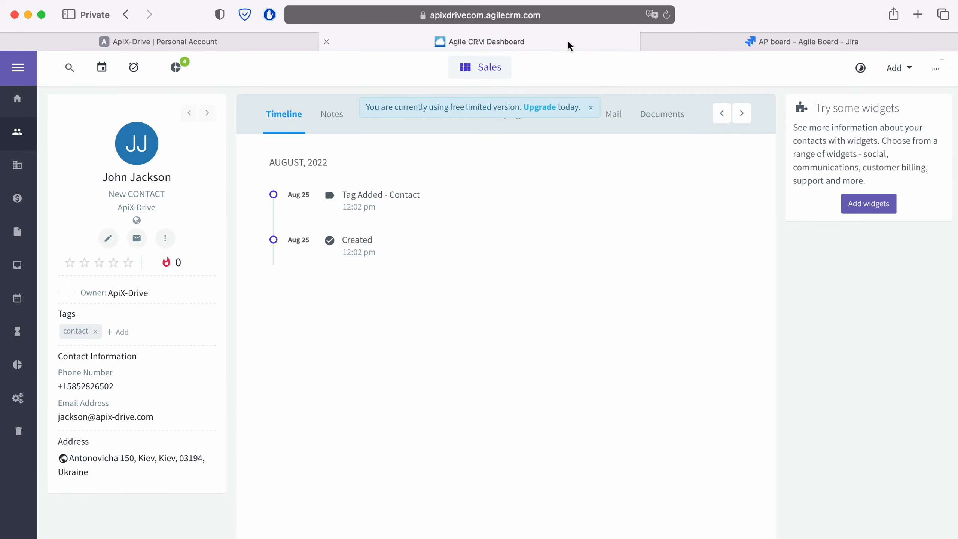
click(936, 69)
click(828, 152)
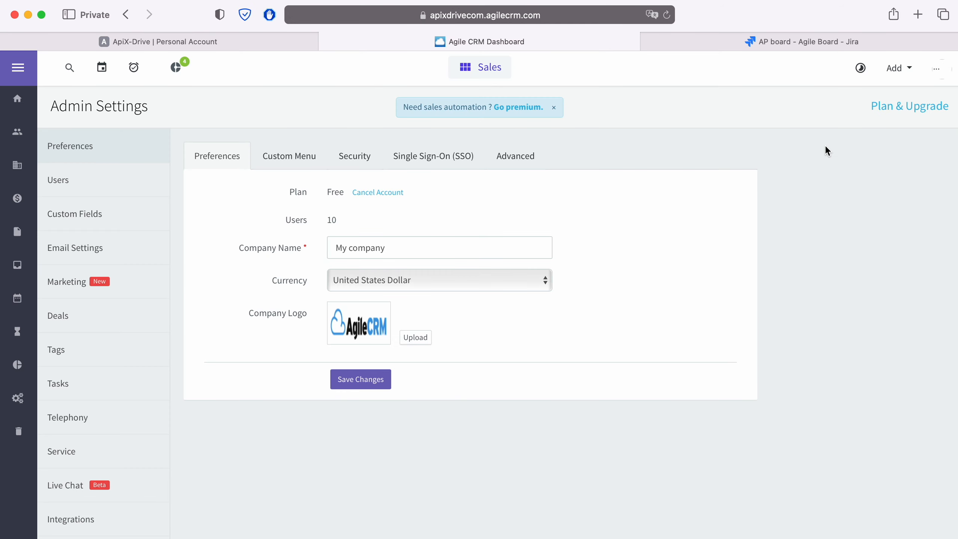
scroll(118, 445, down, 3)
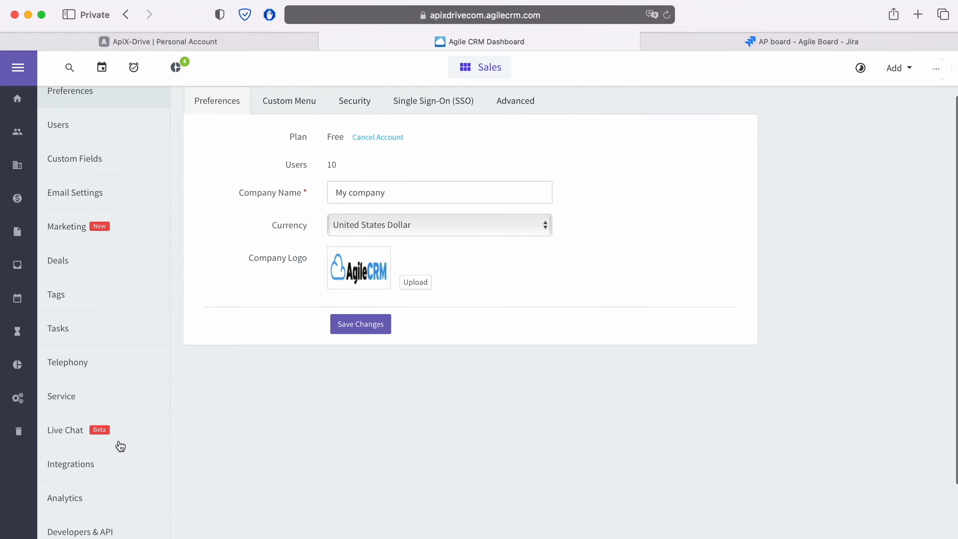
click(103, 525)
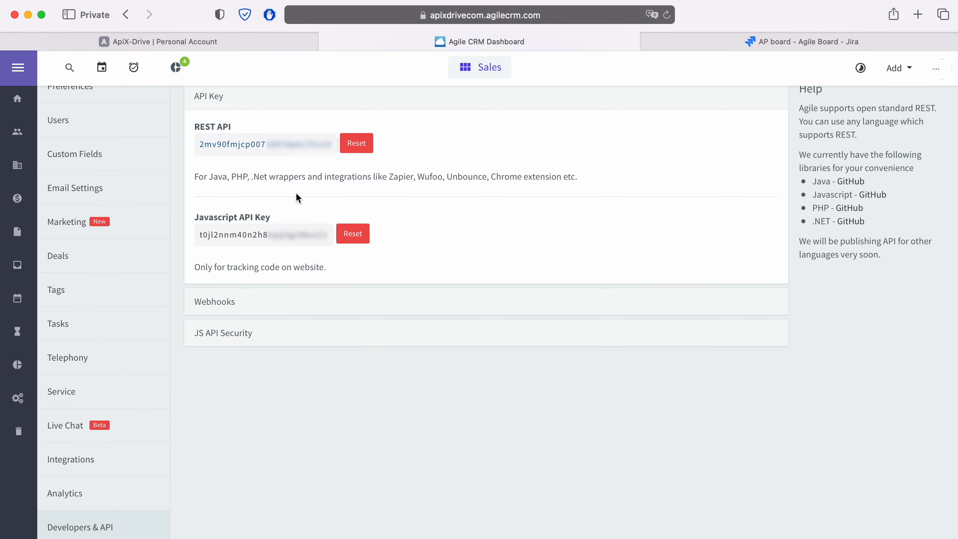
drag(332, 144, 199, 145)
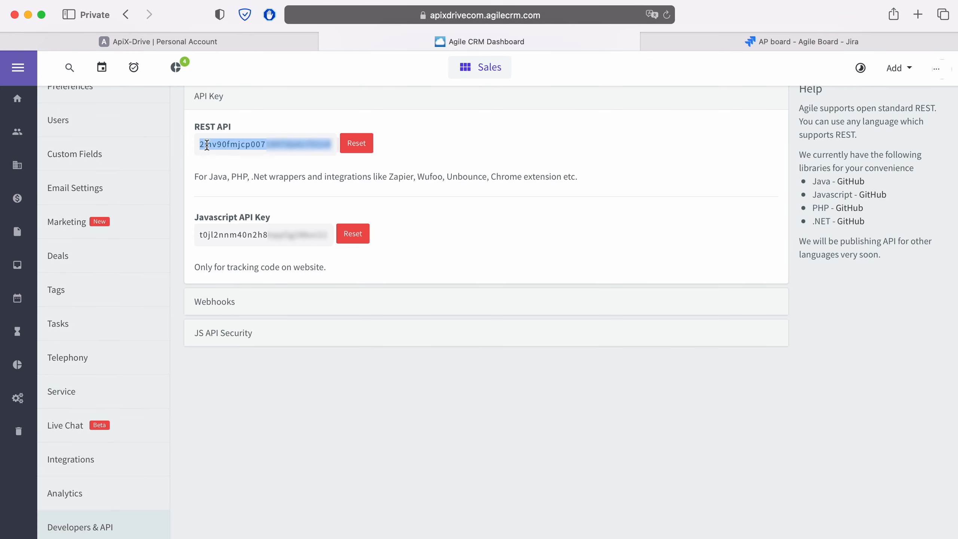
right_click(219, 149)
click(240, 204)
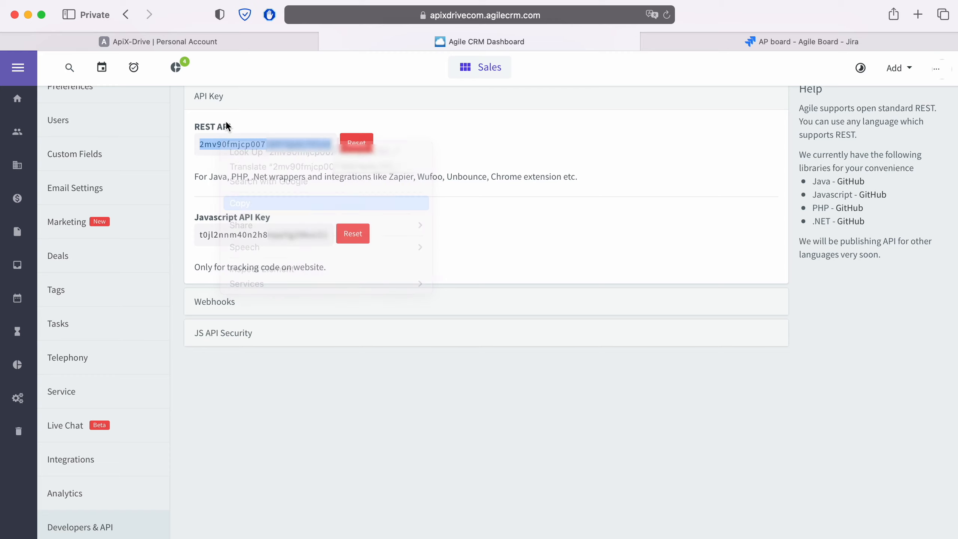
Step: Paste the REST API key into the API-key or password field and save the connection
click(214, 42)
right_click(365, 349)
click(386, 385)
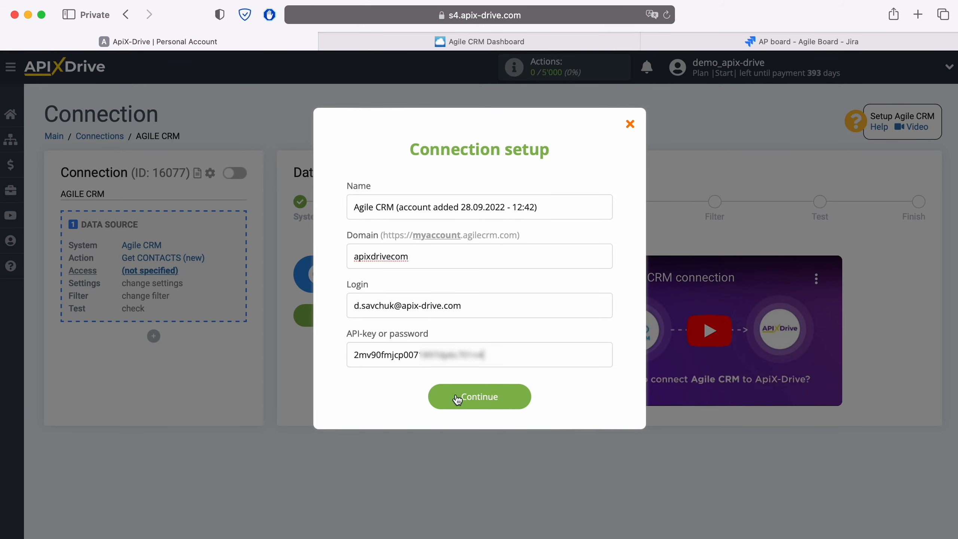
click(528, 396)
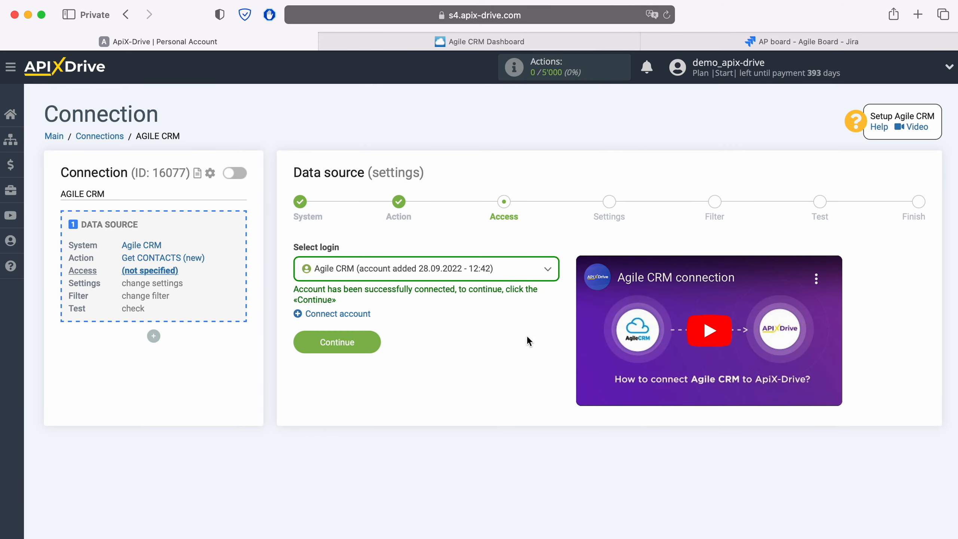
Step: Select the connected Agile CRM account and continue past the settings step
click(521, 268)
click(471, 351)
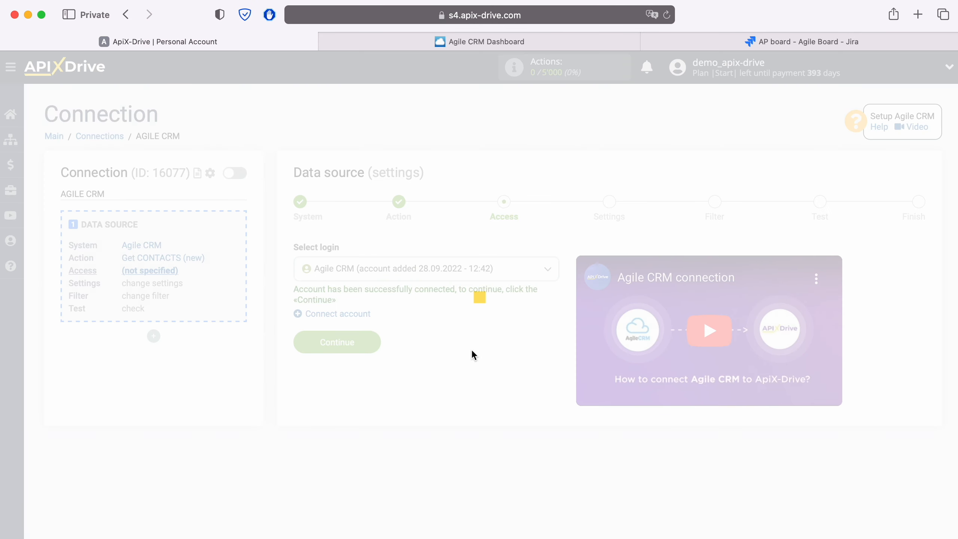
click(374, 343)
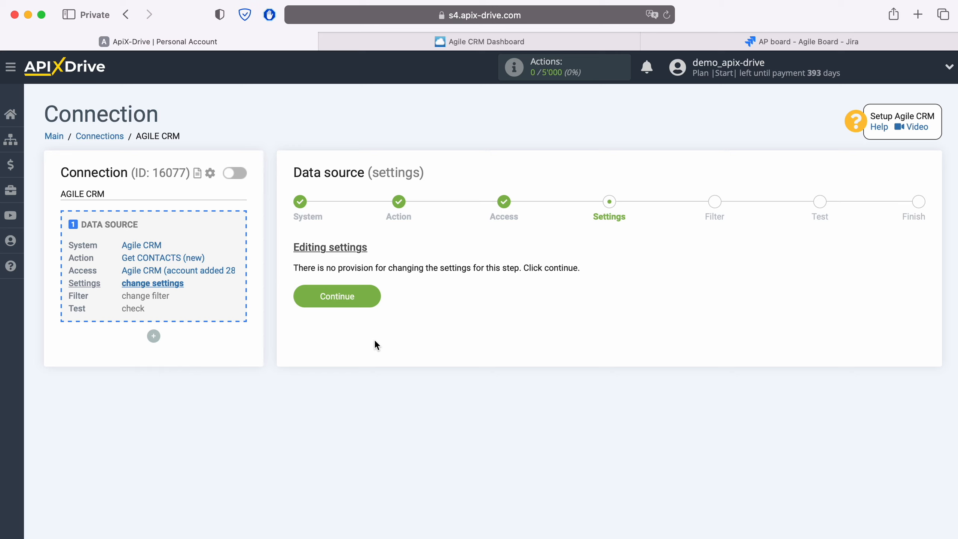
click(368, 296)
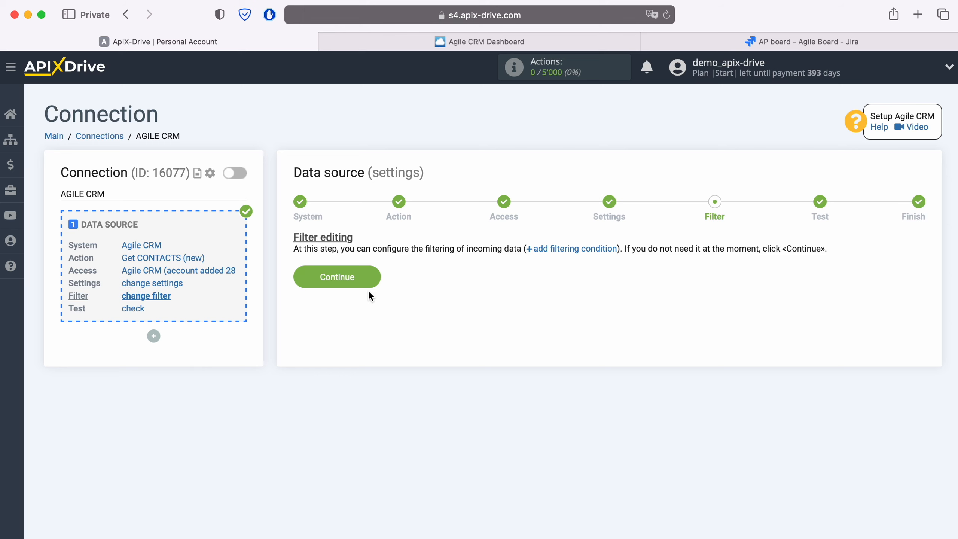
Step: Skip the filter, review the loaded test contact data, and finish the data source setup
click(375, 276)
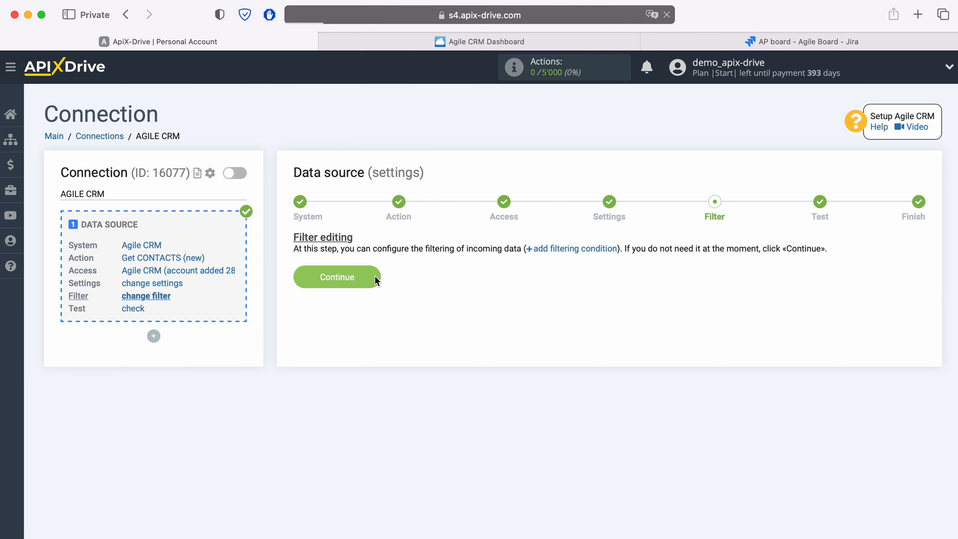
scroll(374, 275, down, 1)
scroll(374, 275, down, 3)
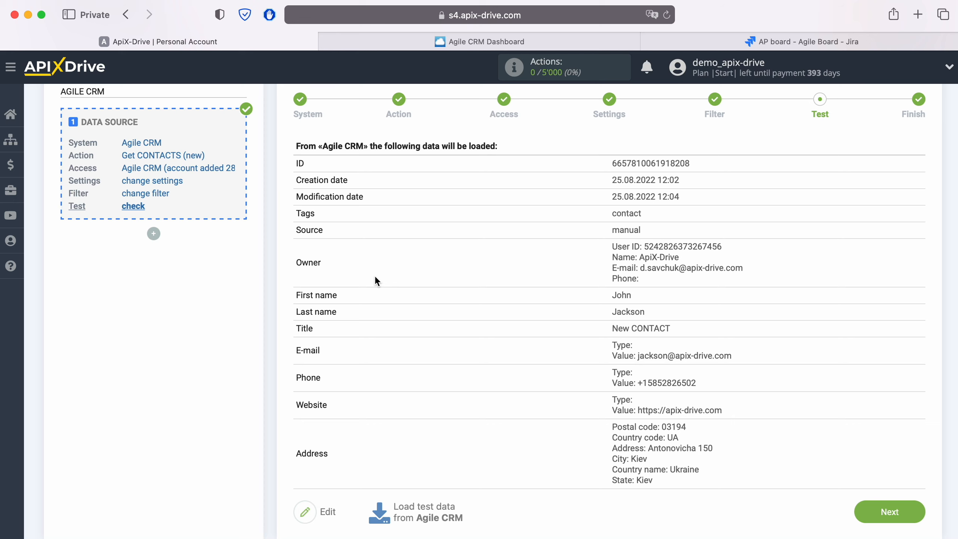
click(915, 512)
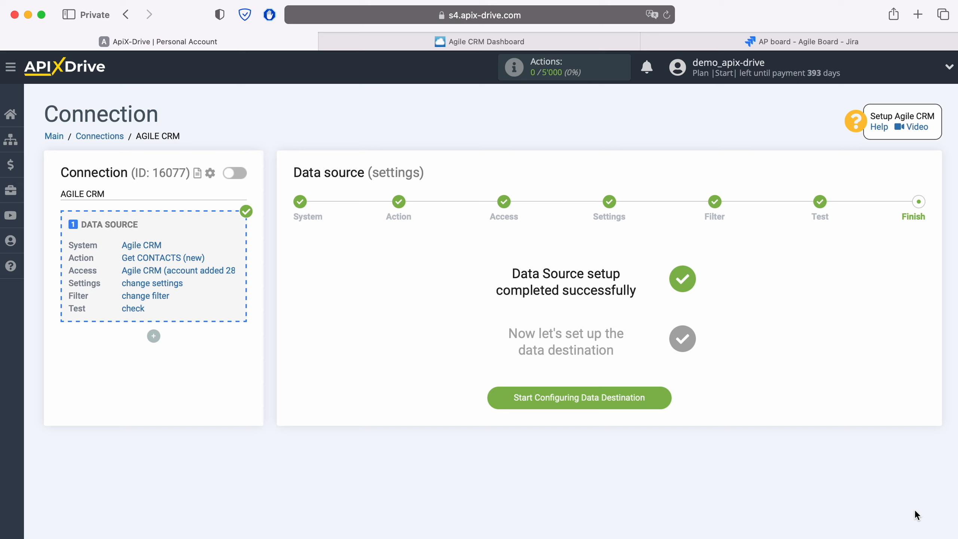
Step: Start configuring the data destination and choose Jira Software Cloud as its system
click(667, 398)
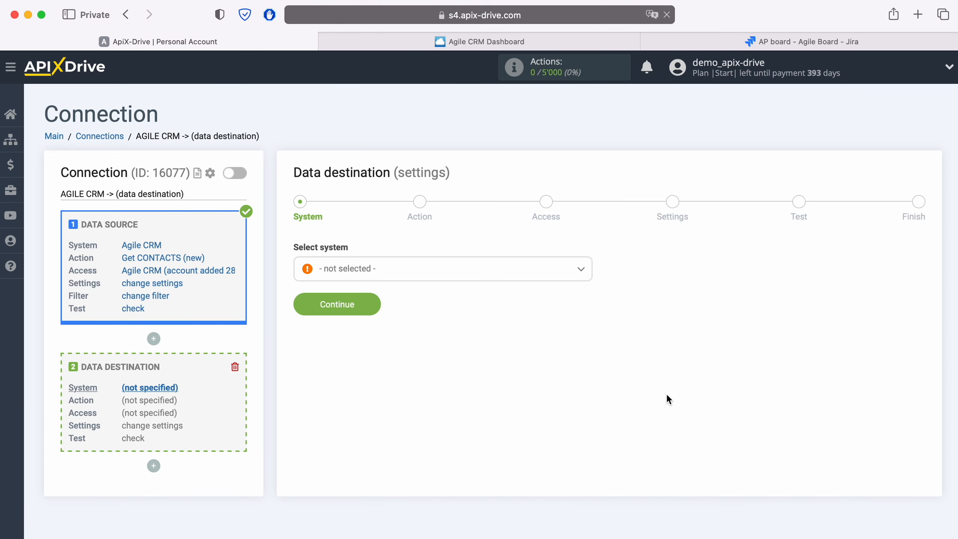
click(439, 272)
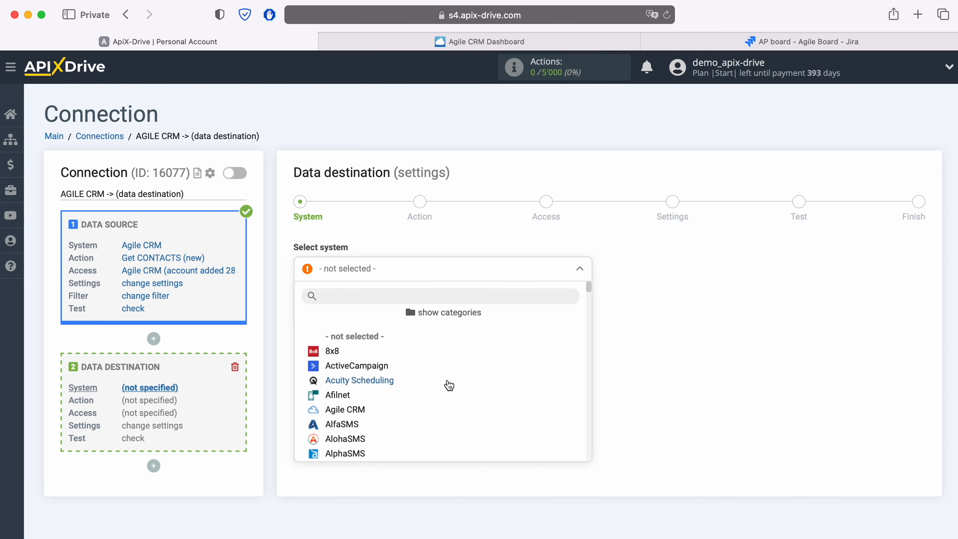
scroll(448, 385, down, 20)
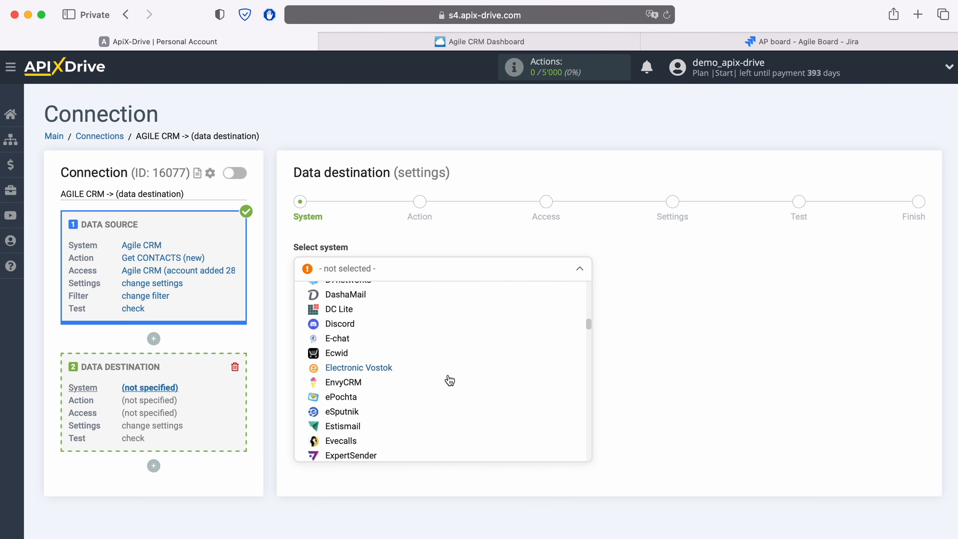
scroll(449, 379, down, 20)
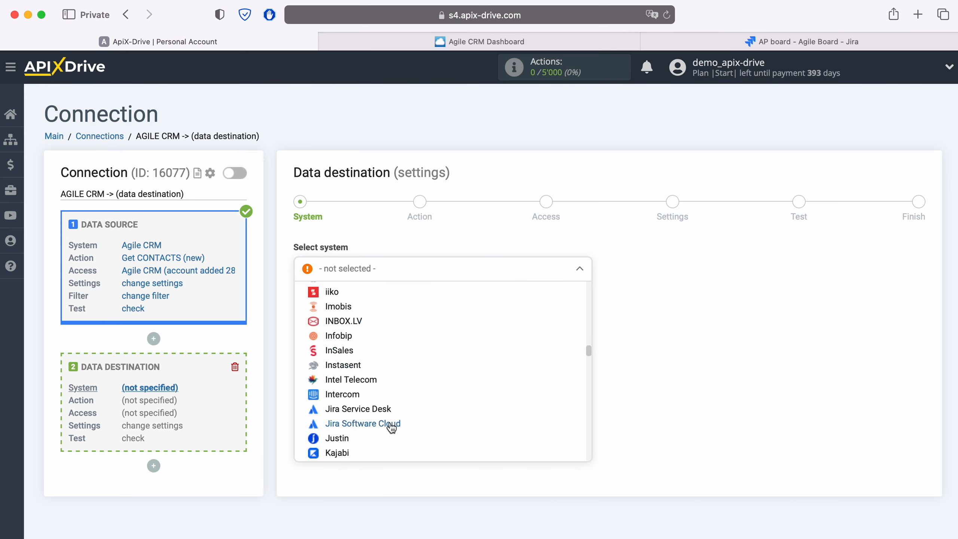
click(392, 426)
click(375, 305)
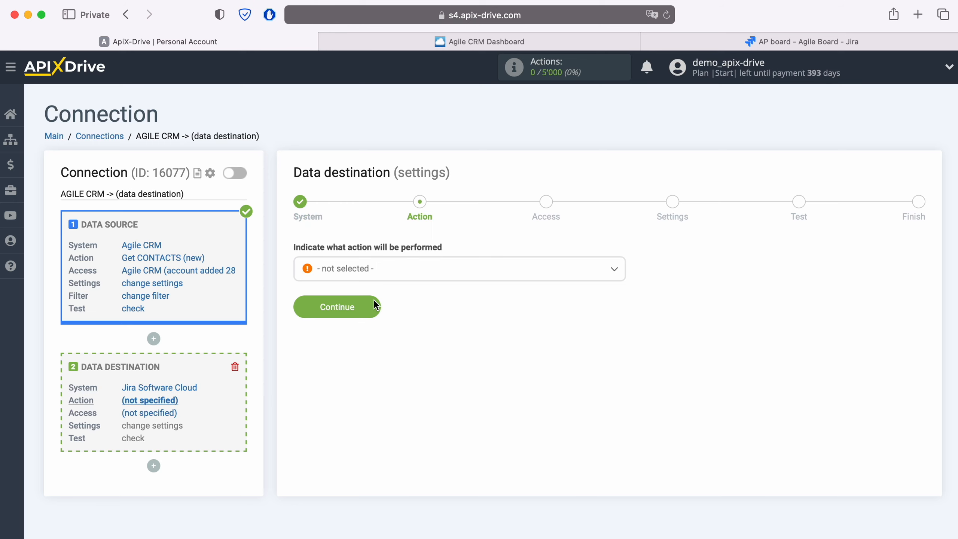
Step: Set the destination action to Create REQUEST and continue
click(410, 274)
click(379, 333)
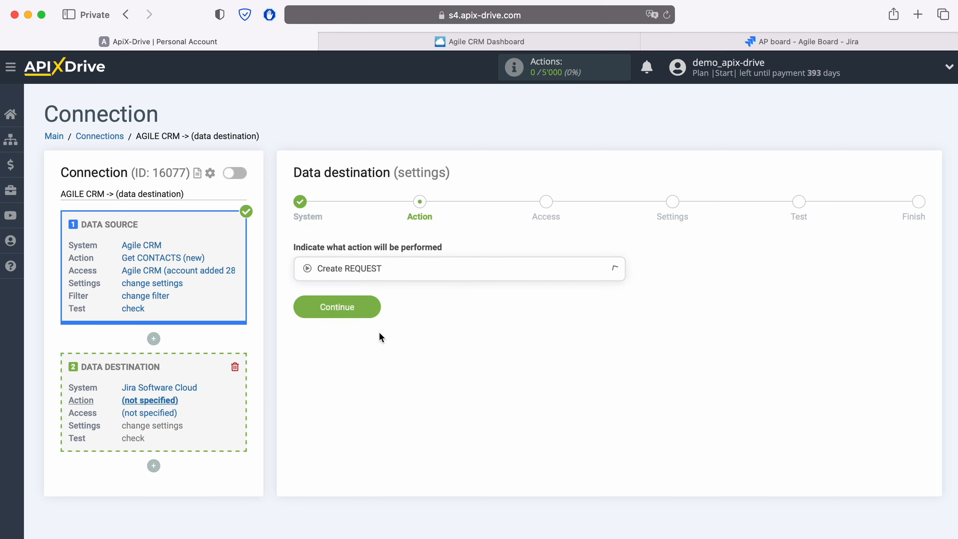
click(375, 306)
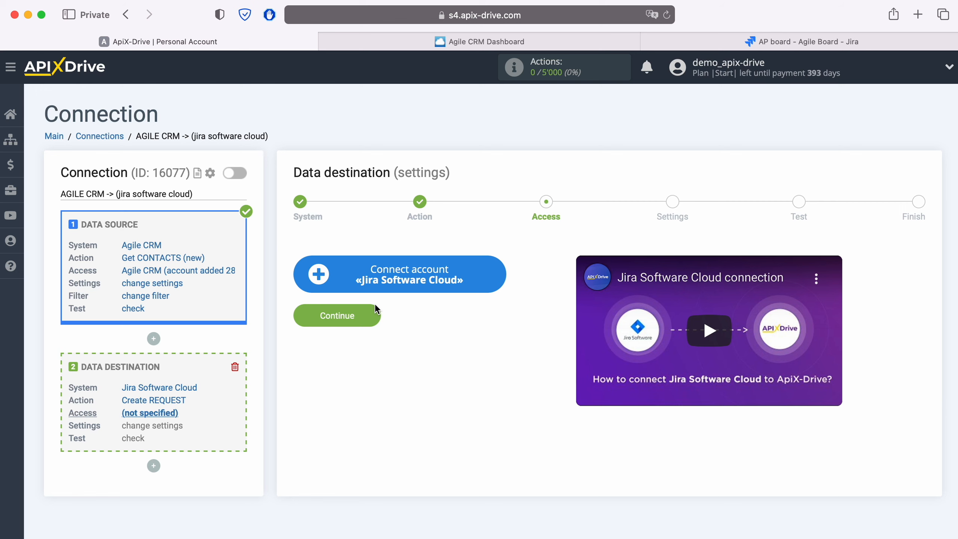
Step: Start connecting a Jira Software Cloud account and paste the login e-mail into the Atlassian sign-in form
click(496, 271)
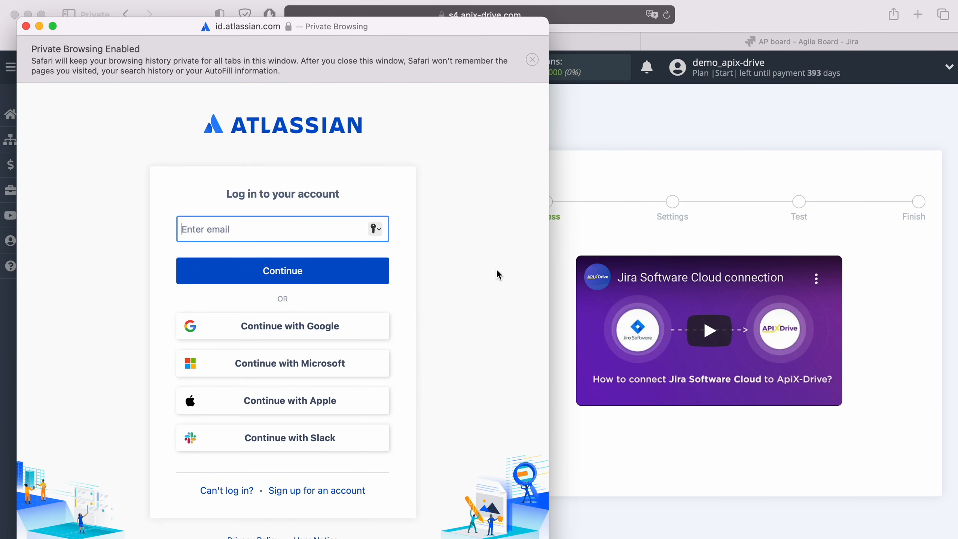
right_click(264, 228)
click(298, 264)
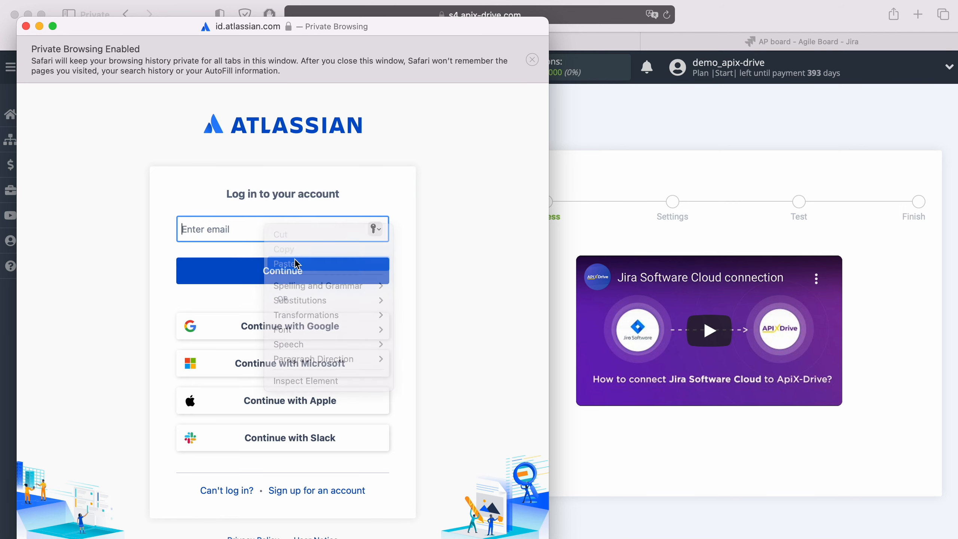
Step: Finish pasting the login e-mail, enter the Atlassian account password and log in
click(294, 268)
text(••••••)
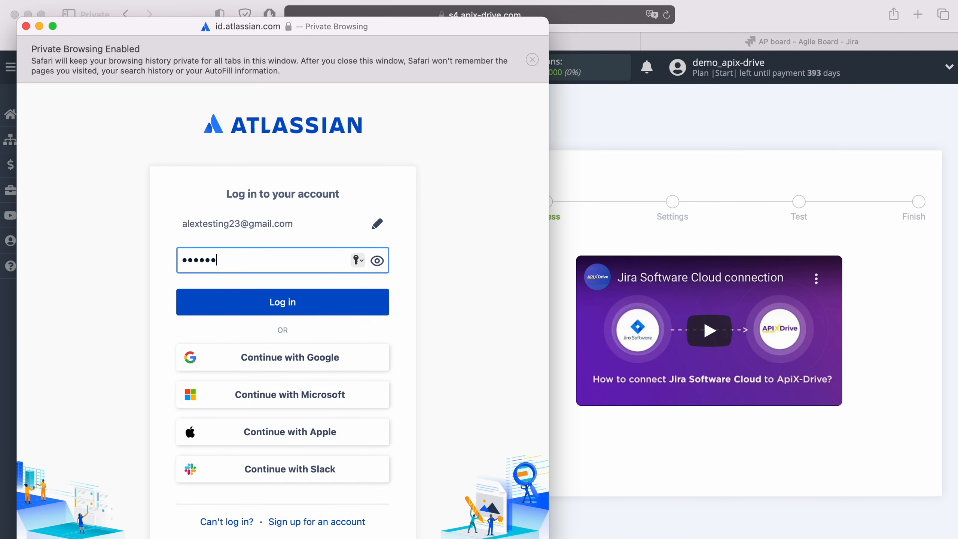
text(••)
click(297, 303)
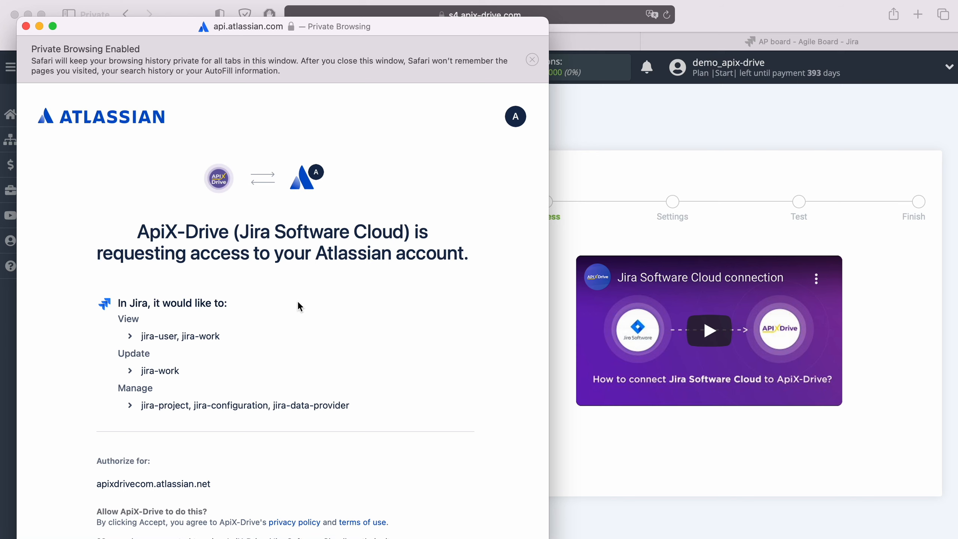
Step: Accept ApiX-Drive's access request, keep the apixdrivecom login selected and continue to the settings
scroll(298, 302, down, 5)
click(392, 506)
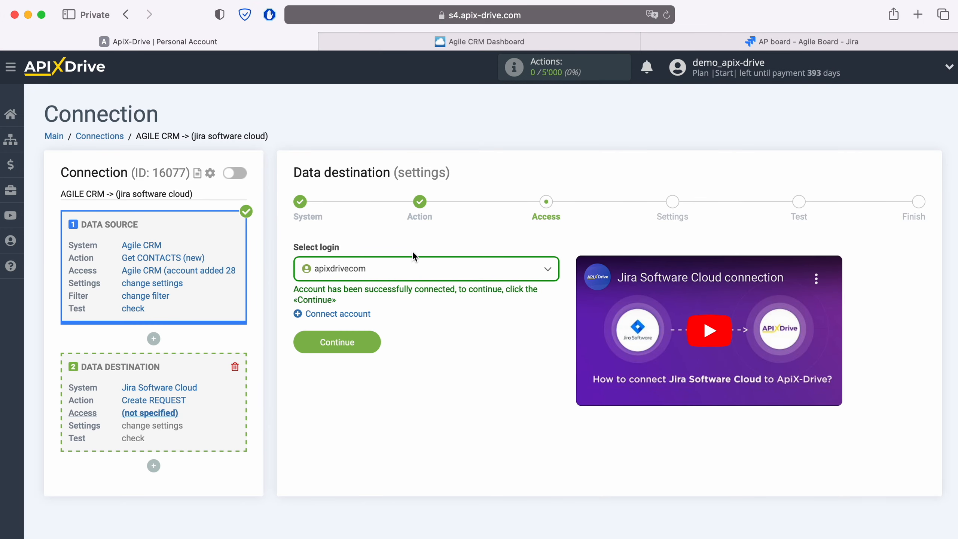
click(415, 257)
click(378, 349)
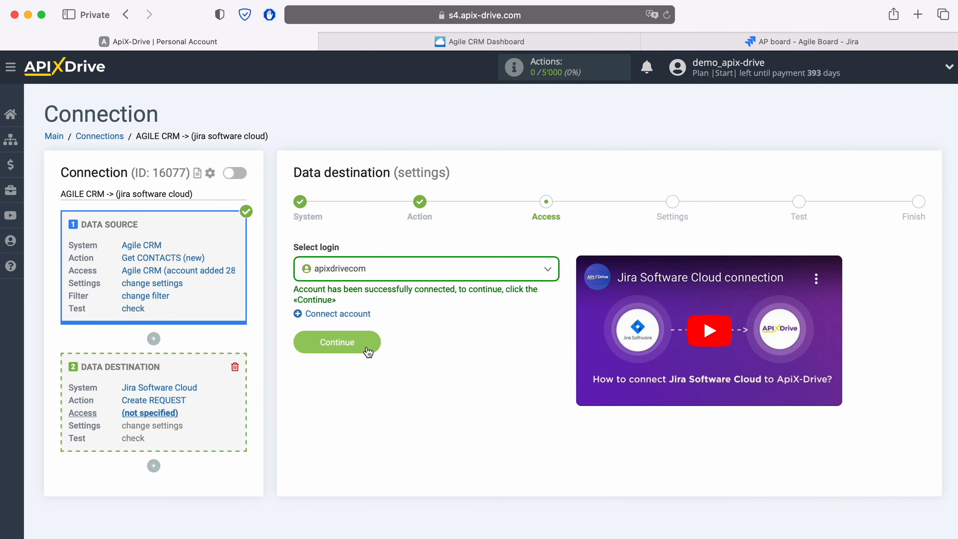
click(368, 345)
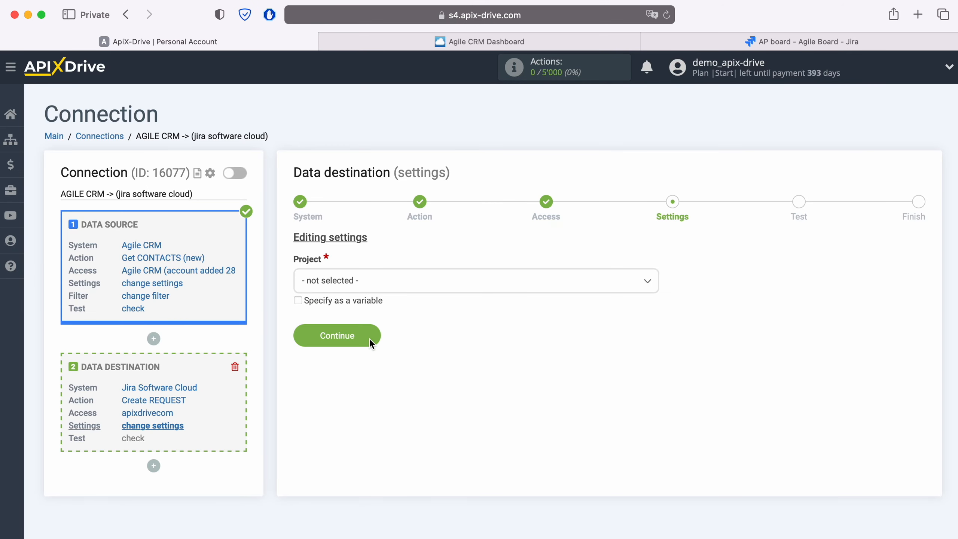
Step: Select ApiXDrive as the Jira project and Task as the request type
click(373, 281)
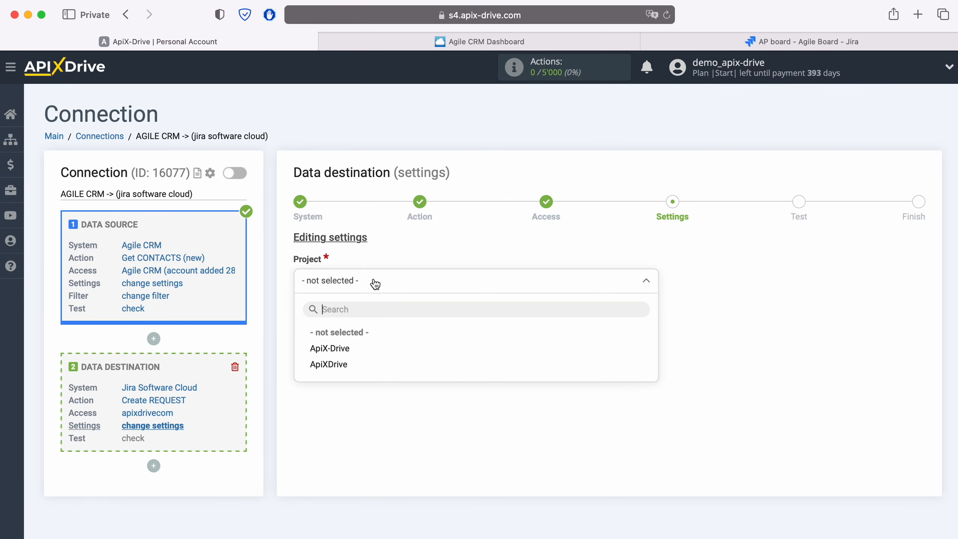
click(339, 364)
click(341, 357)
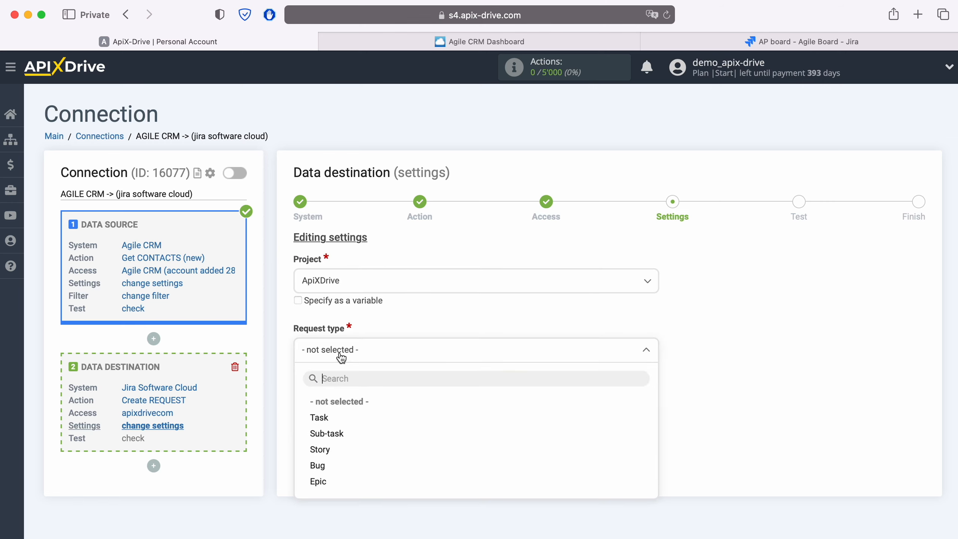
click(327, 417)
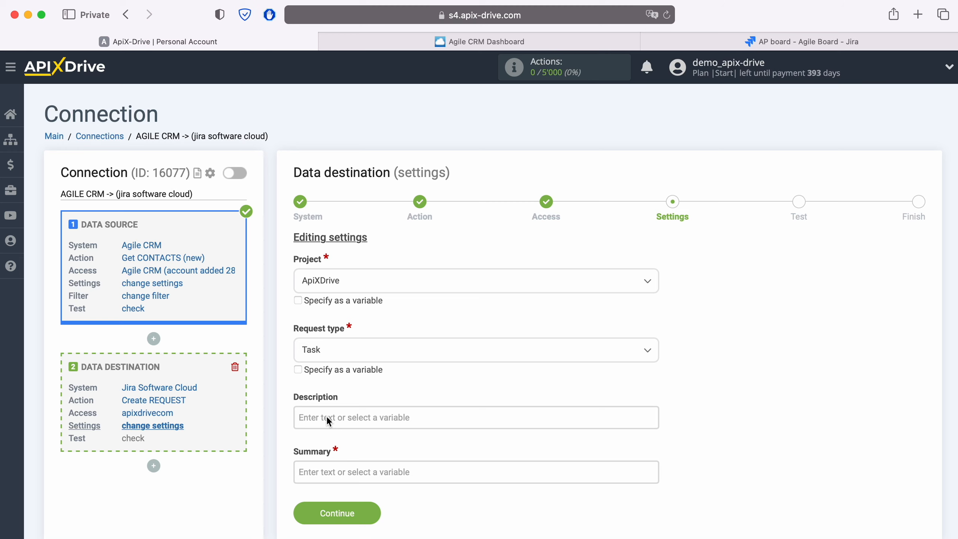
Step: Start the Description with a 'Date' label followed by the contact's Creation date variable, then begin a new line
click(327, 416)
scroll(385, 385, down, 7)
scroll(517, 333, down, 1)
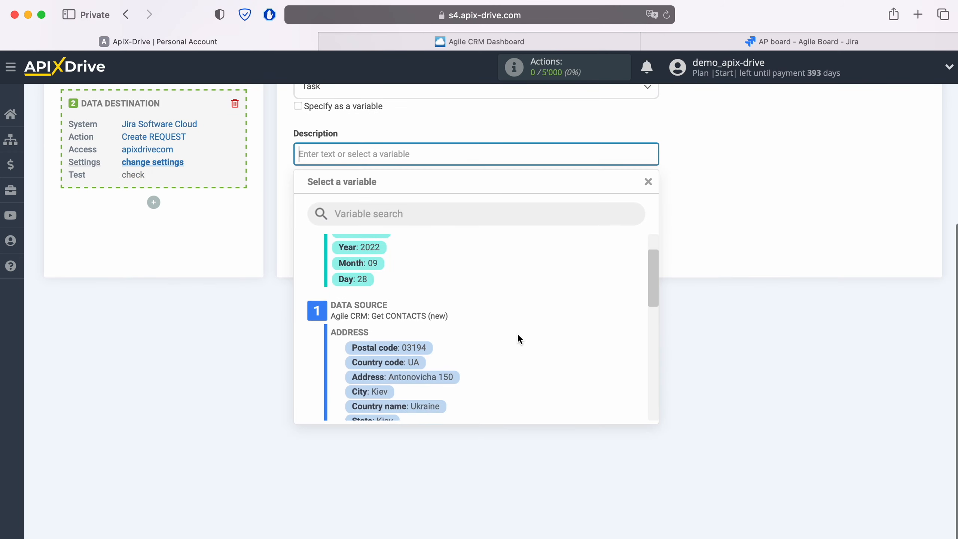
scroll(518, 333, down, 2)
click(442, 358)
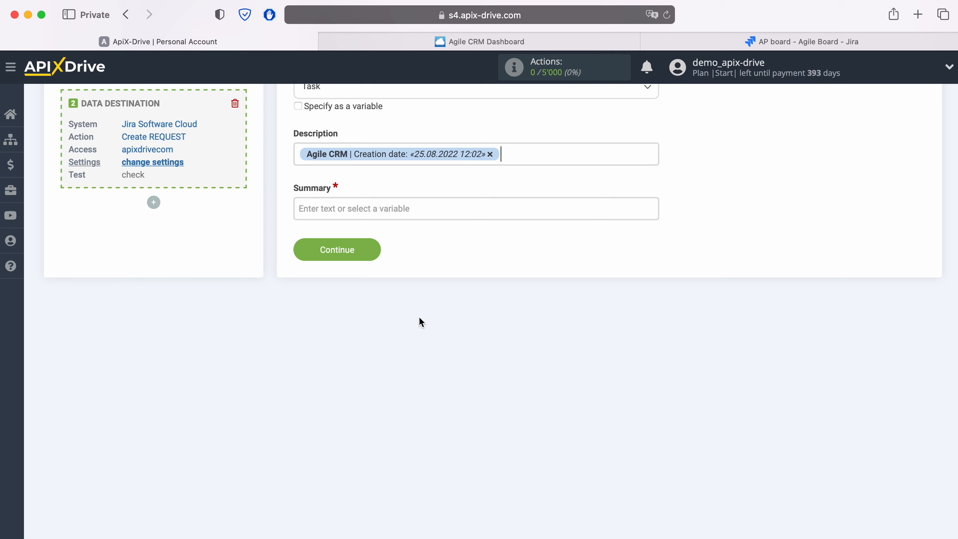
click(298, 154)
text(Date)
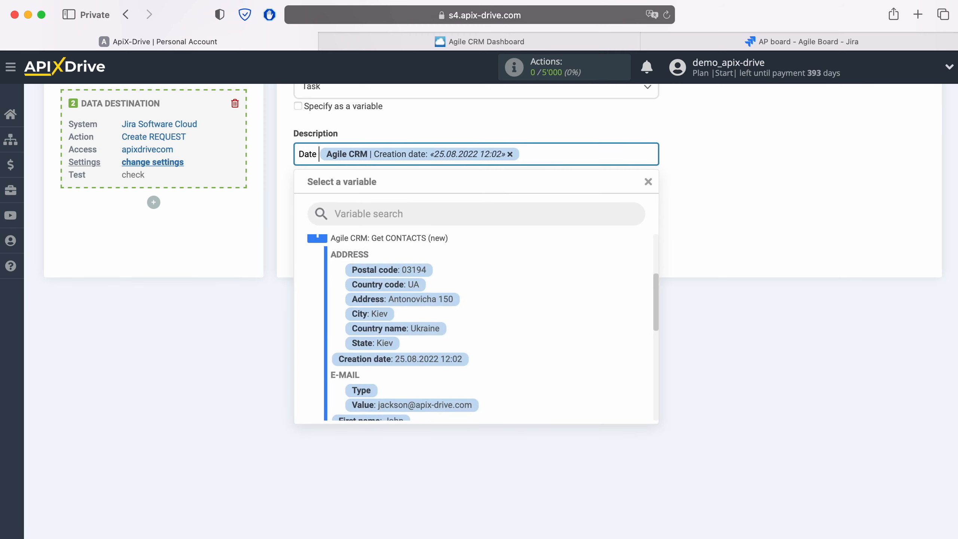
click(578, 155)
key(Return)
Step: Add a 'Name' line to the Description with the First name and Last name variables
text(Na)
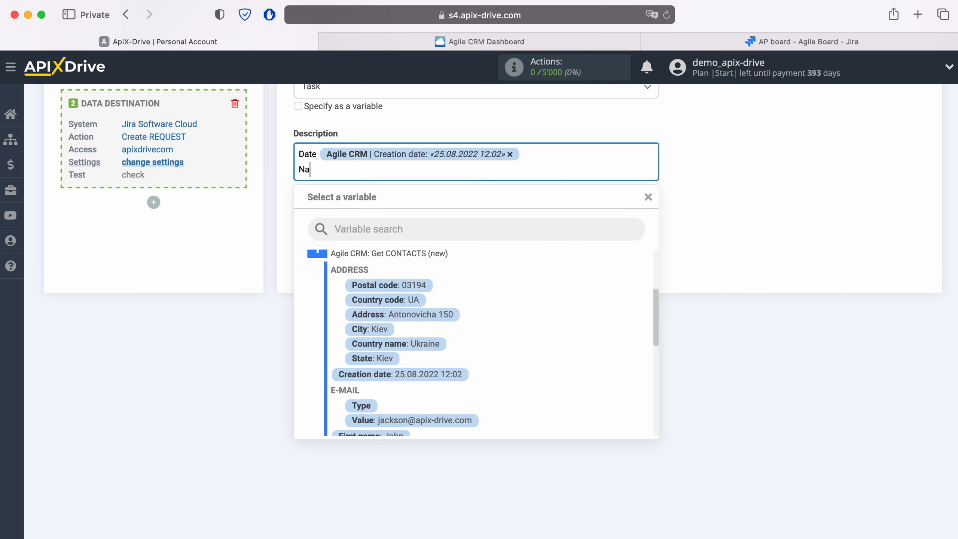
text(me)
scroll(516, 327, down, 1)
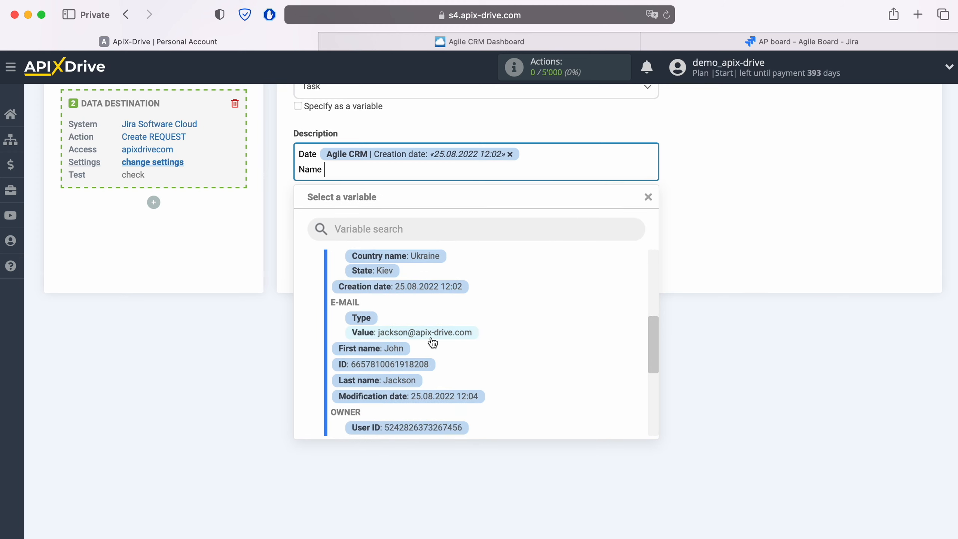
click(389, 348)
click(486, 174)
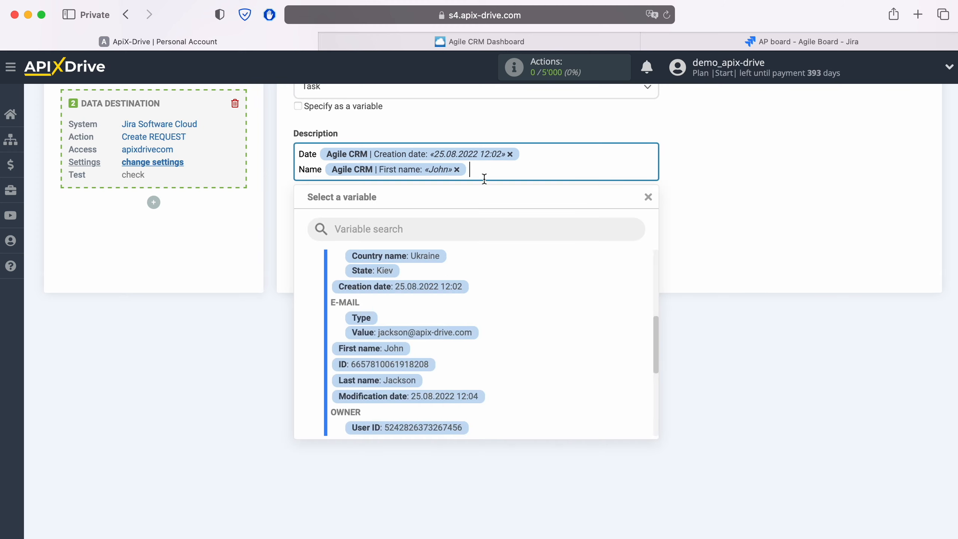
click(412, 380)
key(Return)
Step: Add an 'Email' line to the Description with the contact's e-mail value variable
text(Email)
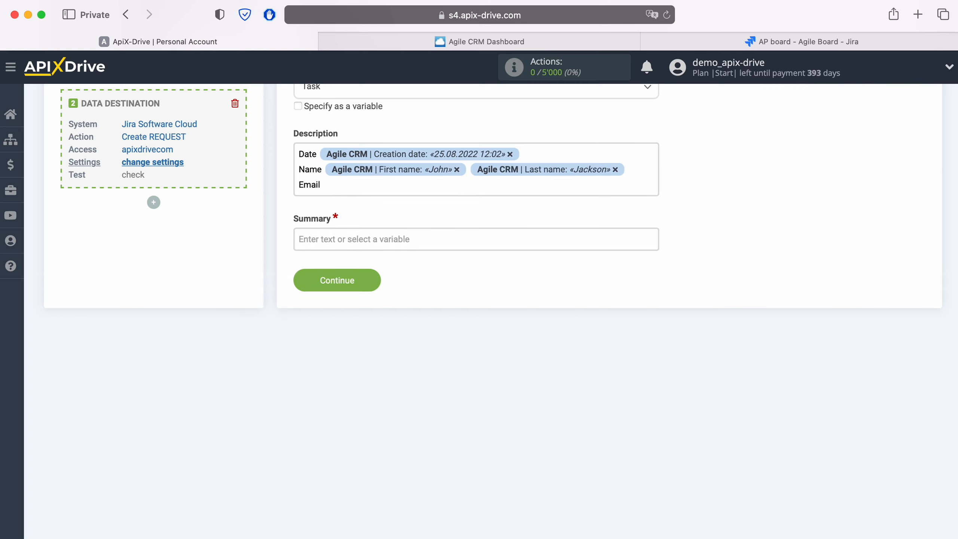
click(348, 185)
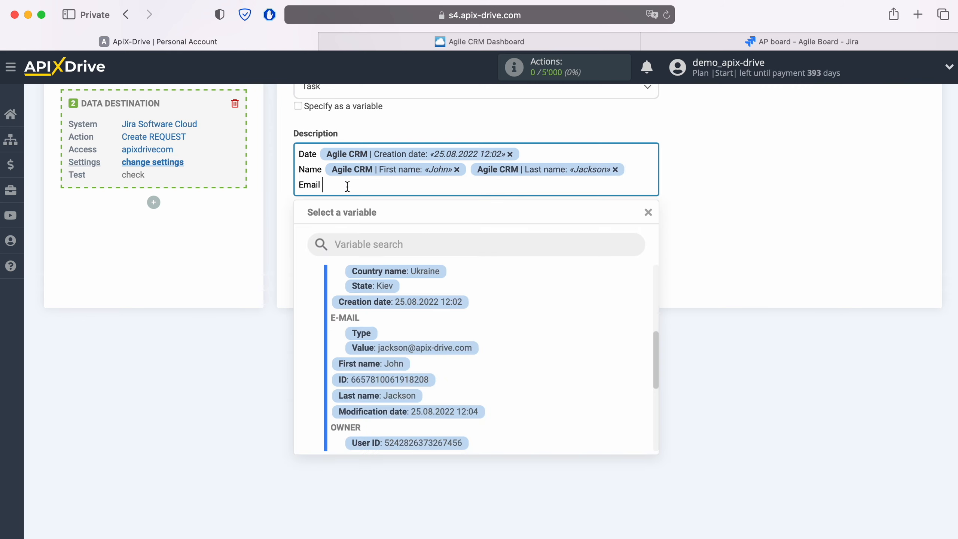
click(432, 347)
key(Return)
Step: Add a 'Phone' line to the Description with the contact's phone value variable
text(Phone)
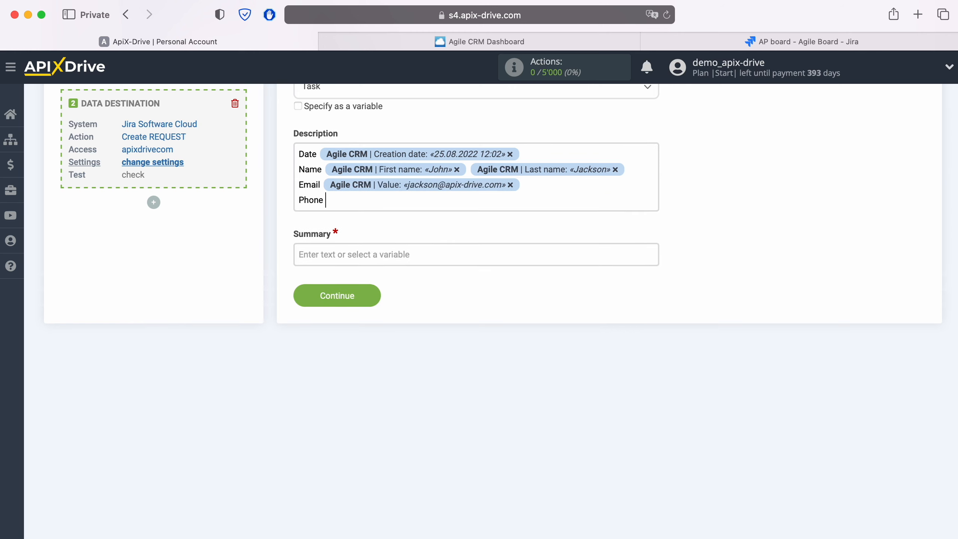
click(355, 204)
scroll(488, 390, down, 5)
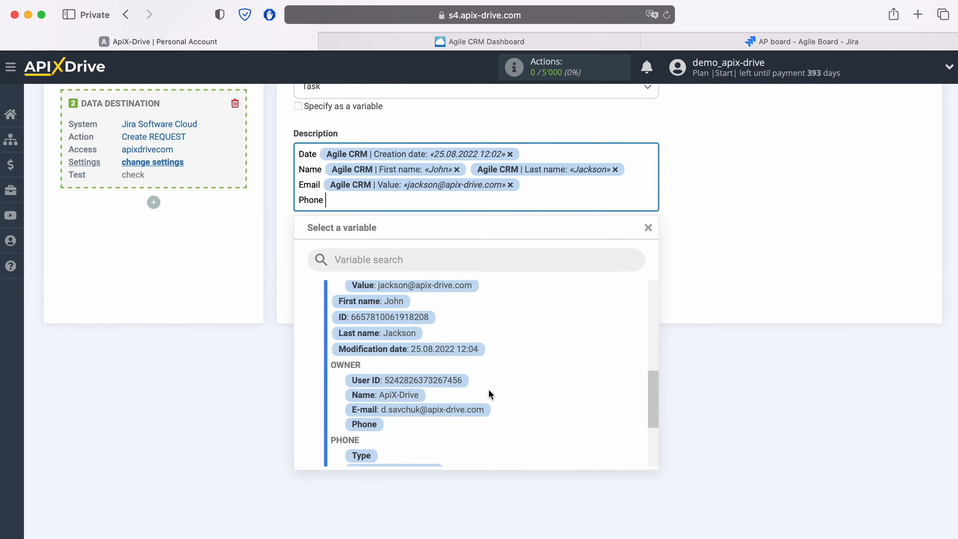
click(427, 434)
key(Return)
Step: Add a 'Web' line to the Description with the contact's website value variable
text(Web)
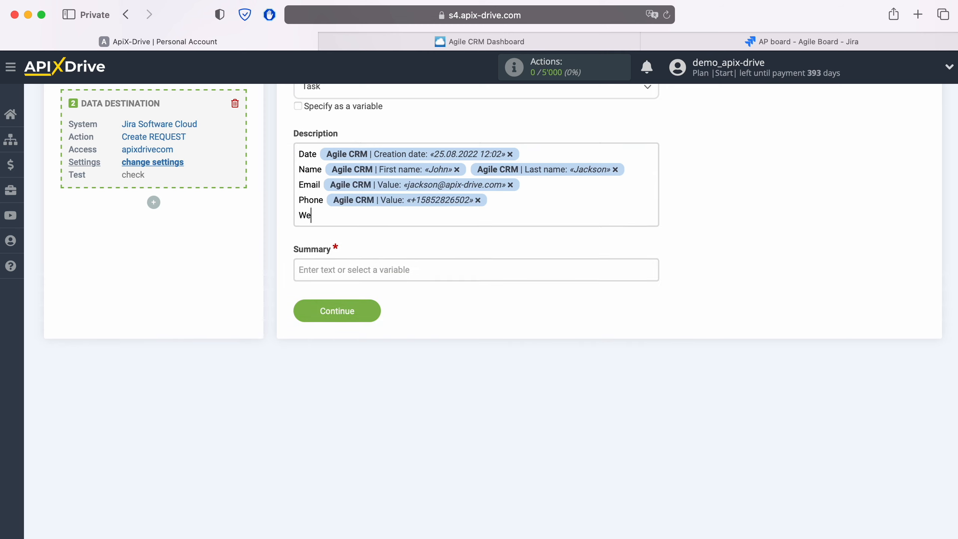
click(367, 220)
scroll(468, 417, down, 5)
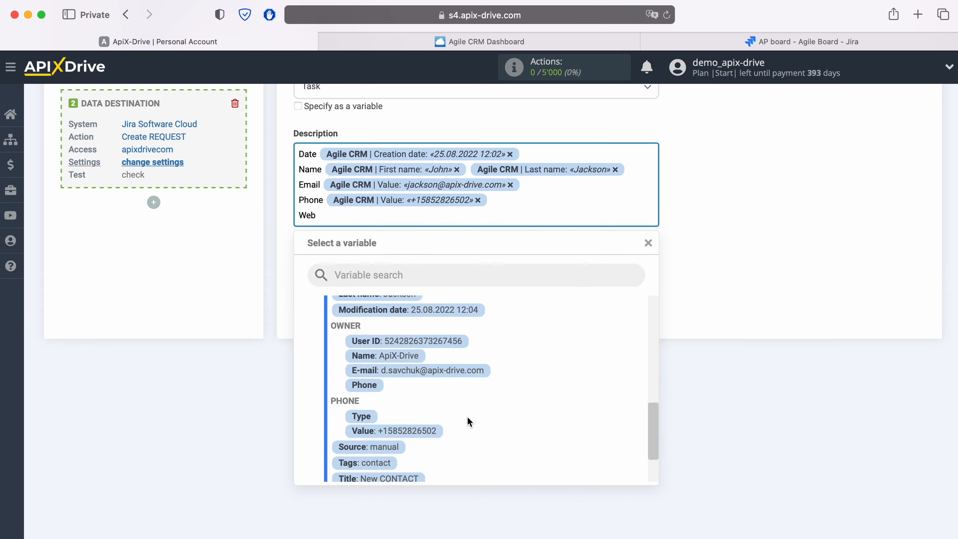
click(447, 457)
Step: Fill the Summary with 'New CONTACT from AgileCRM' followed by the First name and Last name variables
click(377, 270)
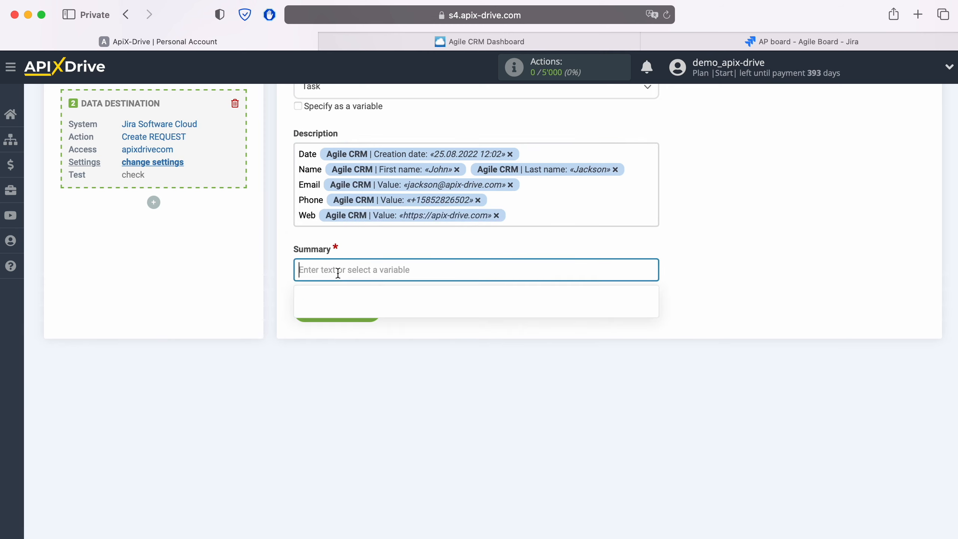
text(New CONTACT )
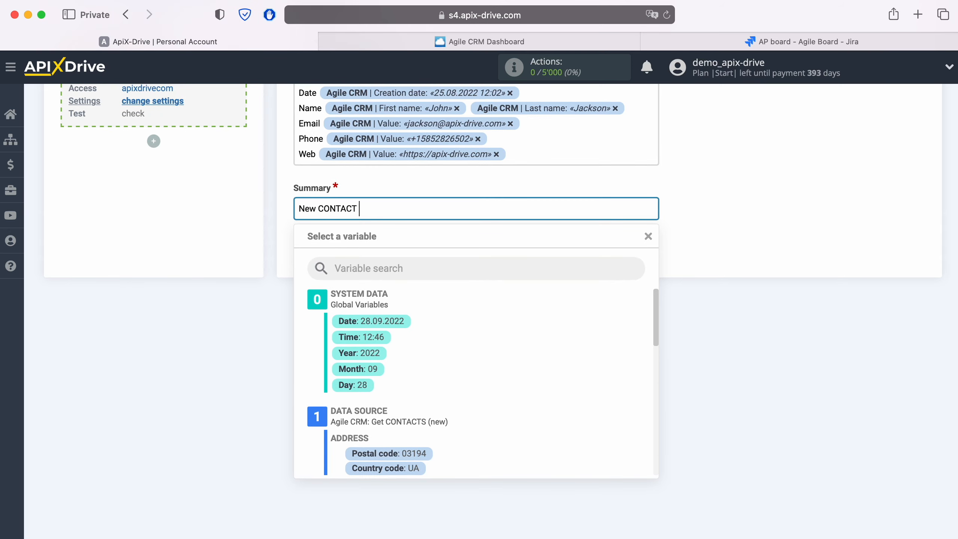
text(from AgileCRM)
scroll(494, 423, down, 5)
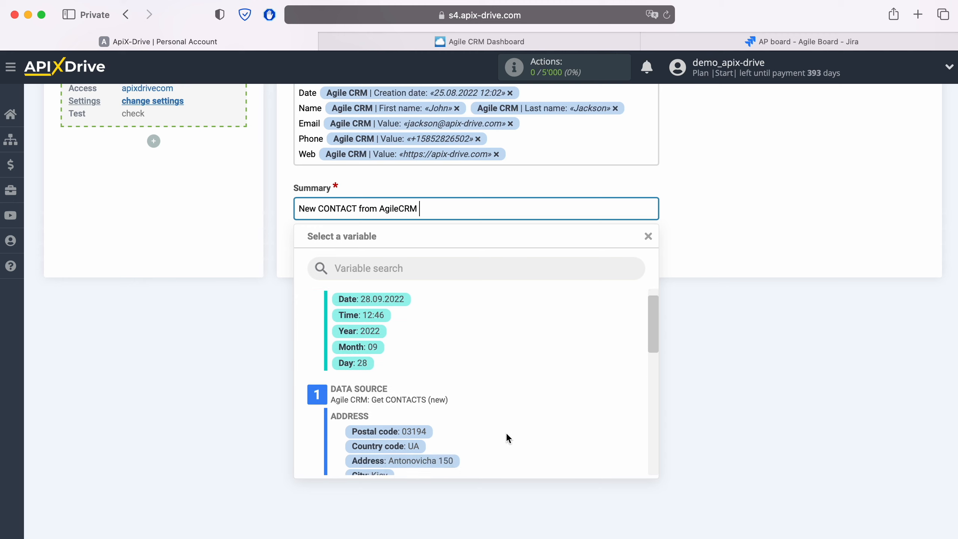
scroll(494, 420, down, 2)
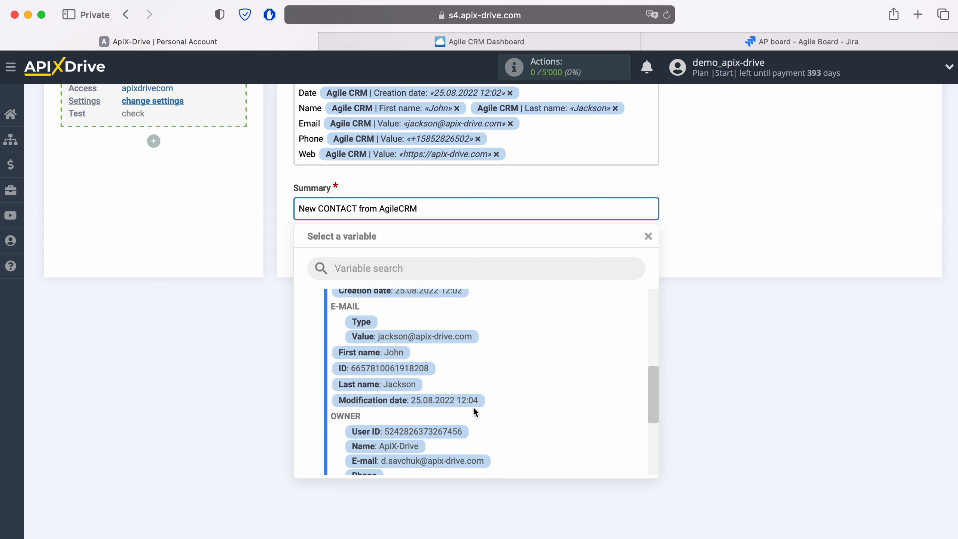
click(394, 354)
click(587, 212)
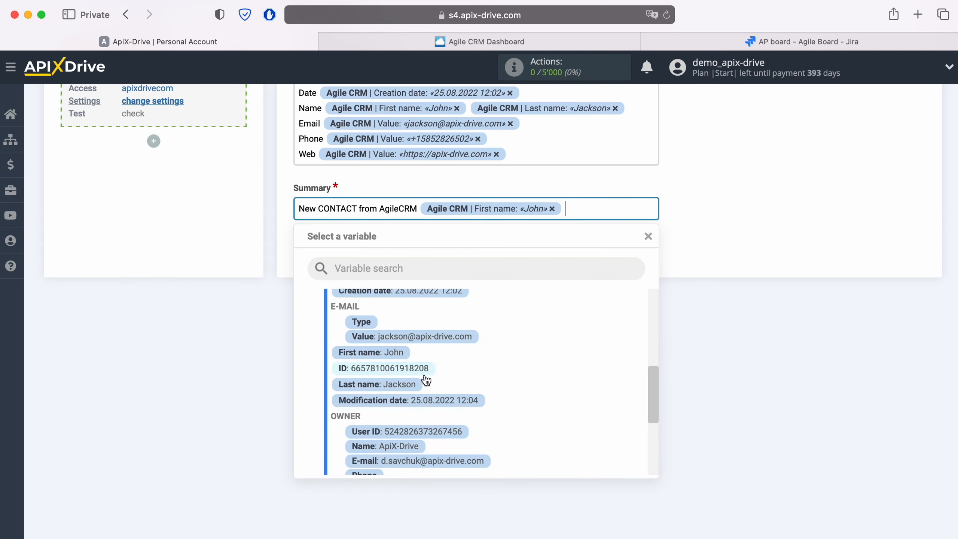
click(391, 385)
scroll(392, 385, up, 3)
scroll(393, 386, up, 2)
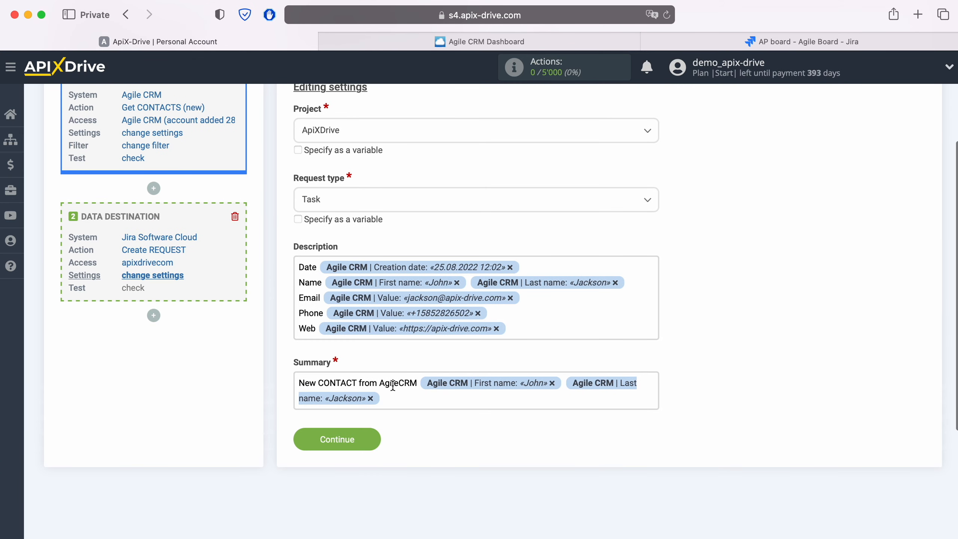
Step: Save the destination settings and send the test data to Jira Software Cloud
click(364, 440)
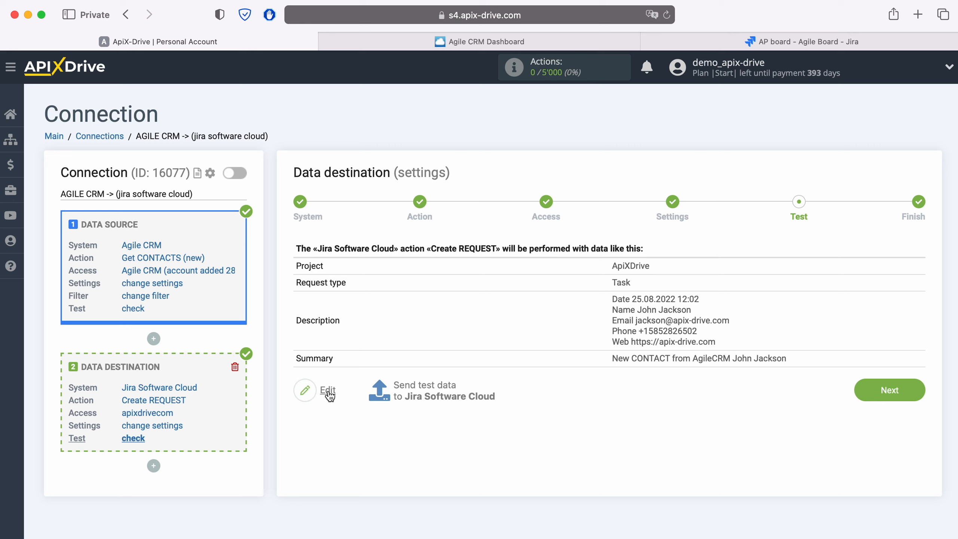
click(423, 387)
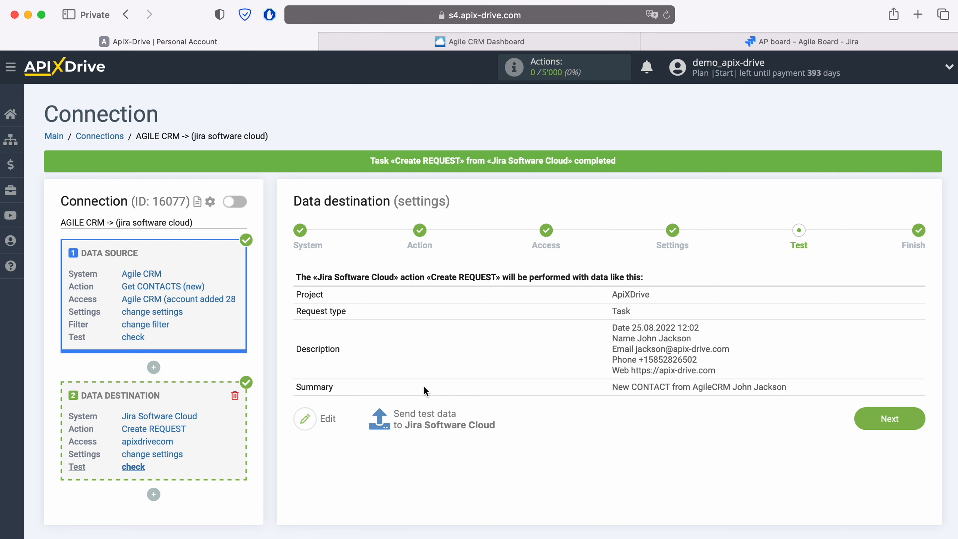
Step: Open the new request on the Jira Kanban board to check it, then return to ApiX-Drive
click(680, 39)
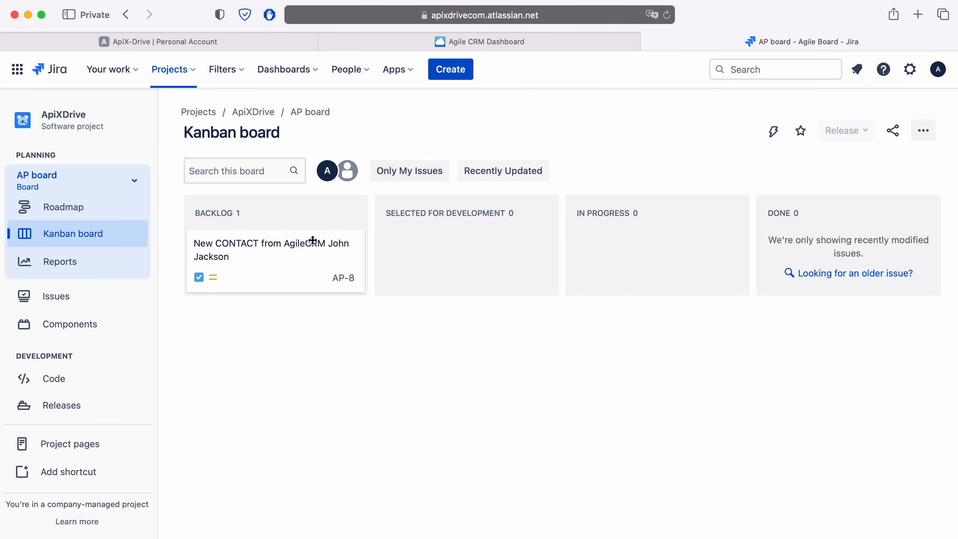
click(297, 242)
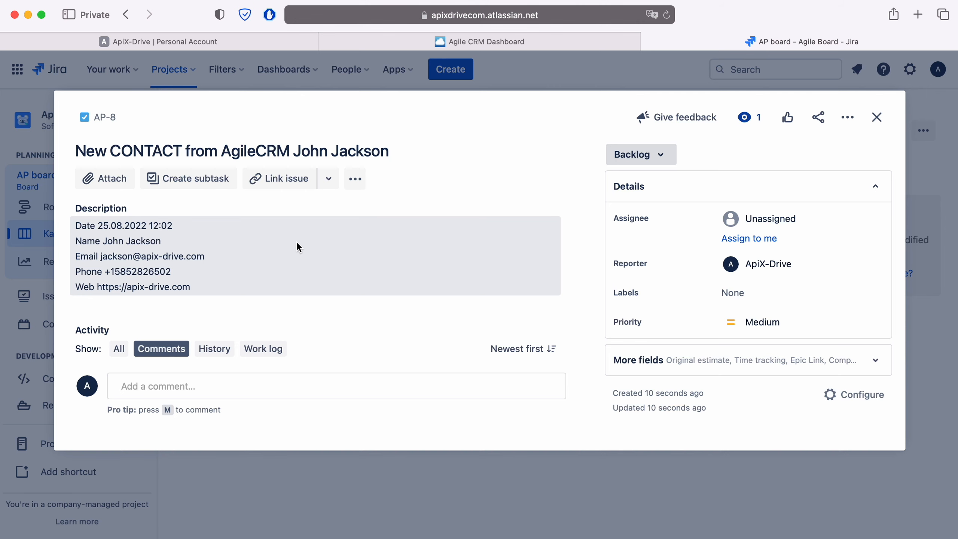
click(228, 42)
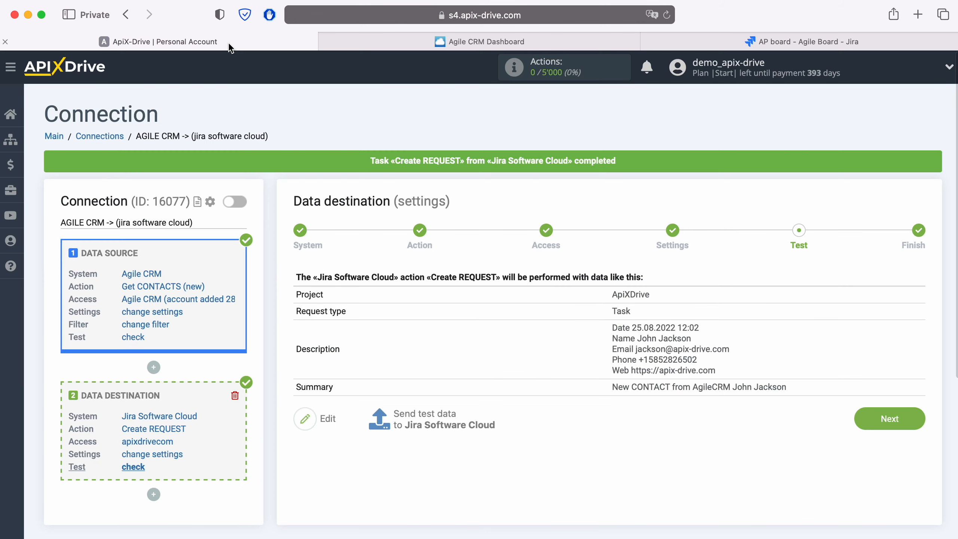
Step: Finish the data destination setup and enable auto-update for the connection
click(921, 417)
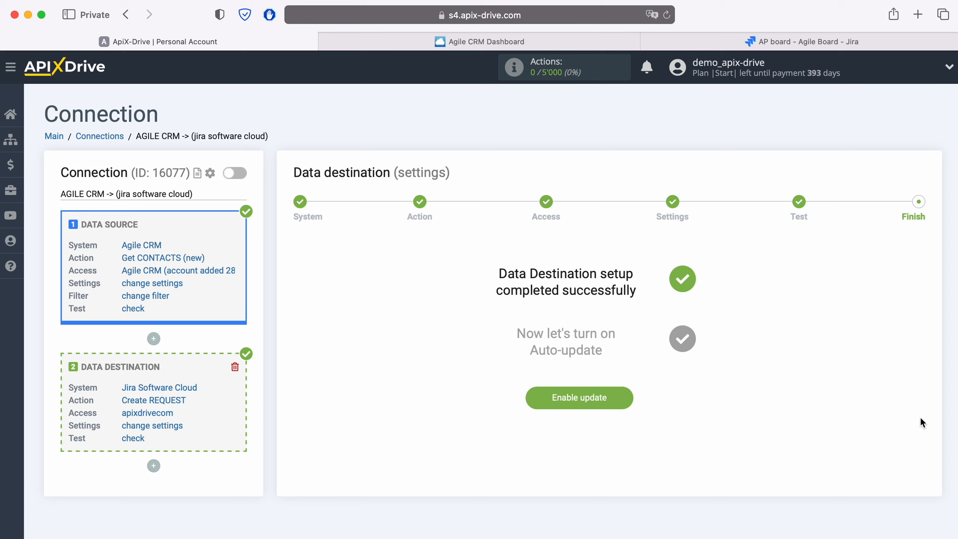
click(627, 402)
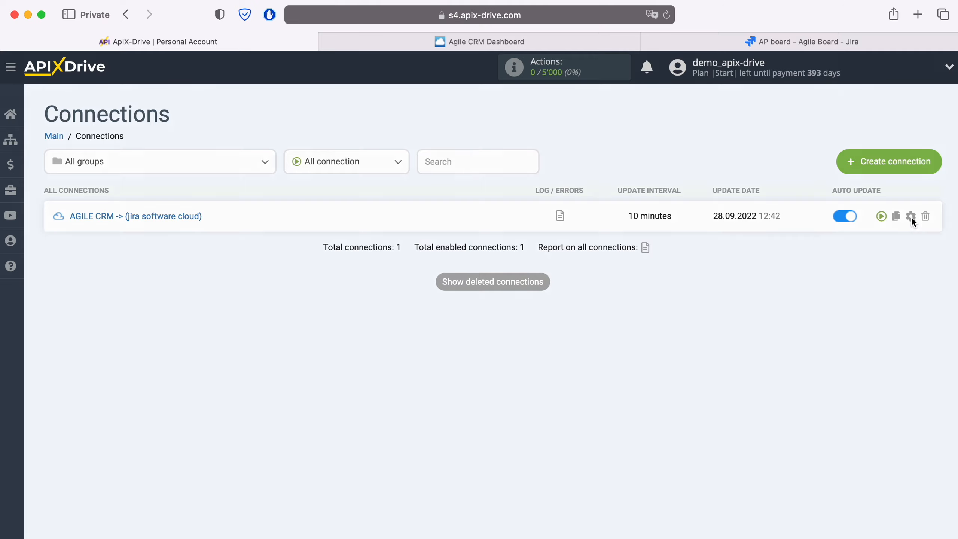
Step: Open the connection's setup and set its update interval to 5 minutes
click(911, 217)
click(482, 306)
click(405, 295)
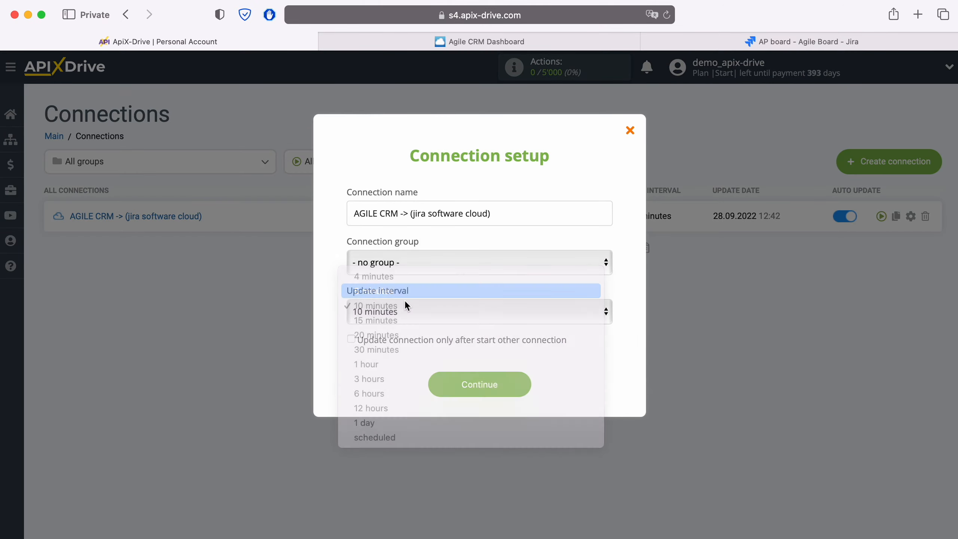
click(522, 385)
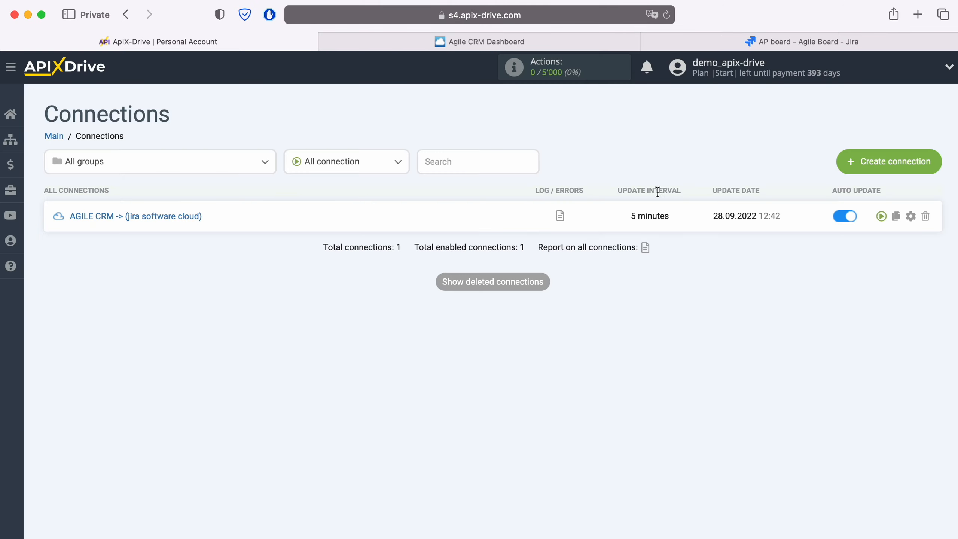